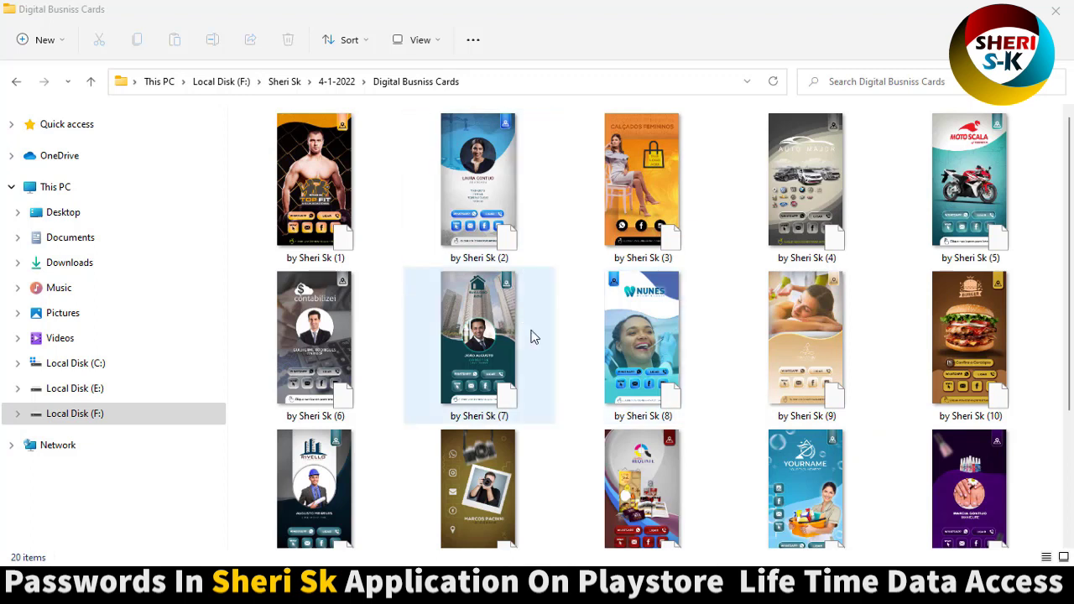
Browse the card templates, preview 'by Sheri Sk (13)', then select the lawyer card 'by Sheri Sk (2)'.
scroll(494, 310, "down", 2)
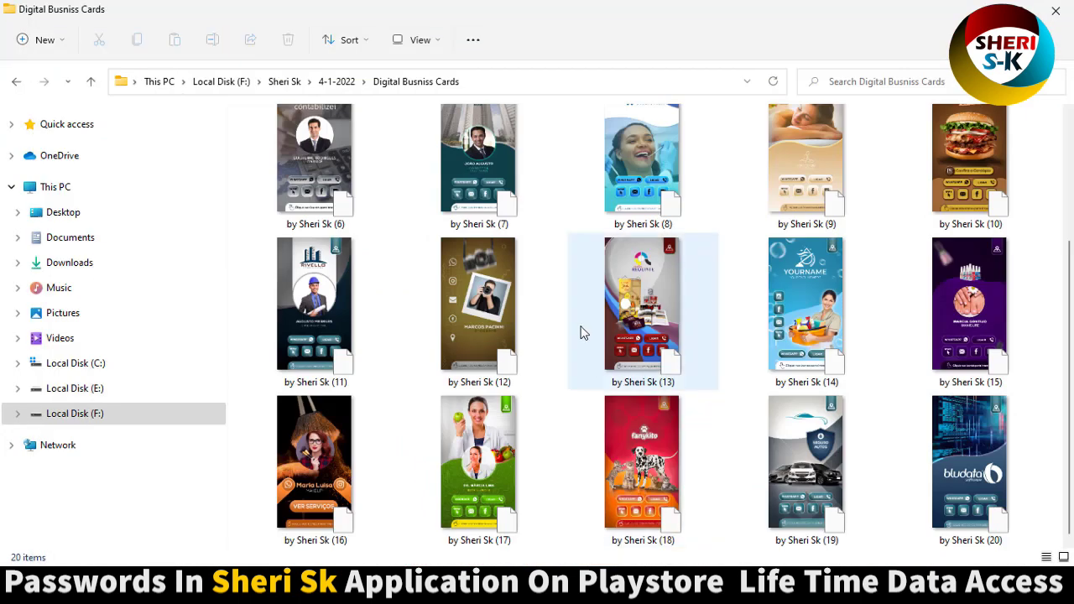
mouse_move(478, 310)
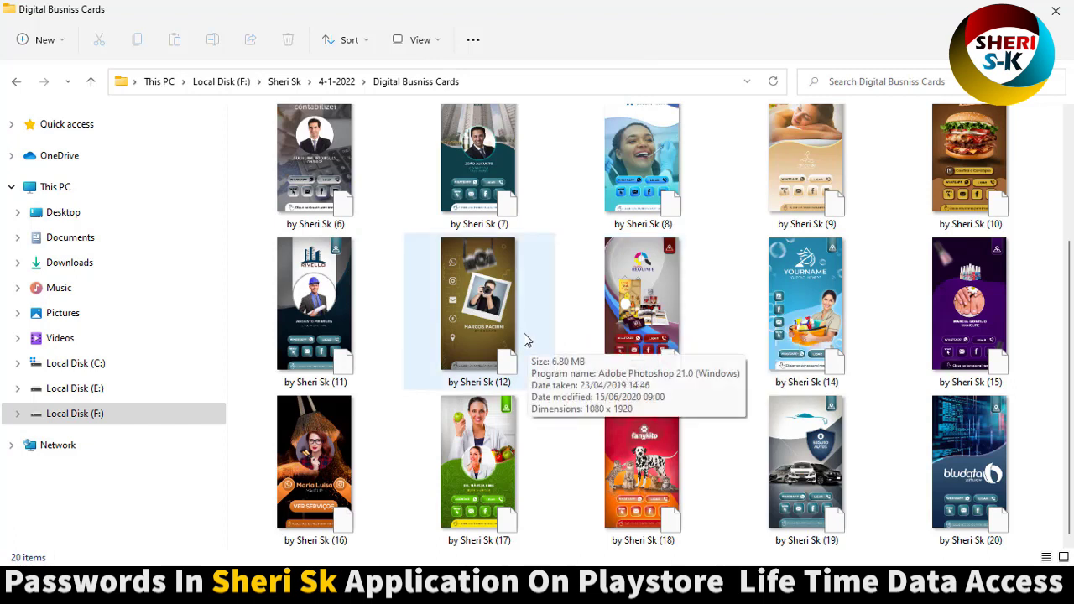
left_click(637, 336)
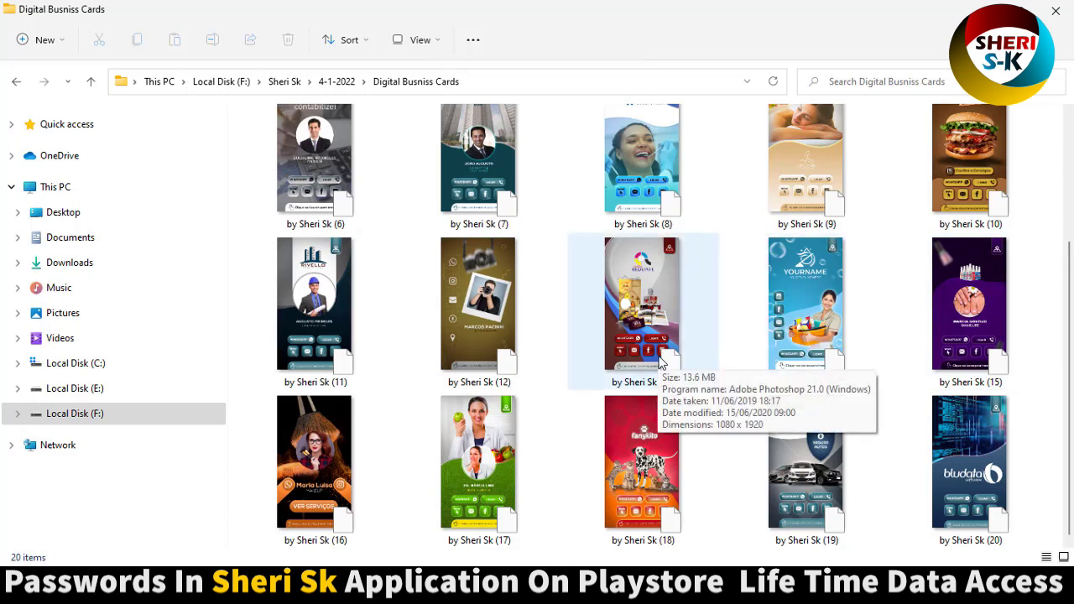
scroll(684, 352, "up", 2)
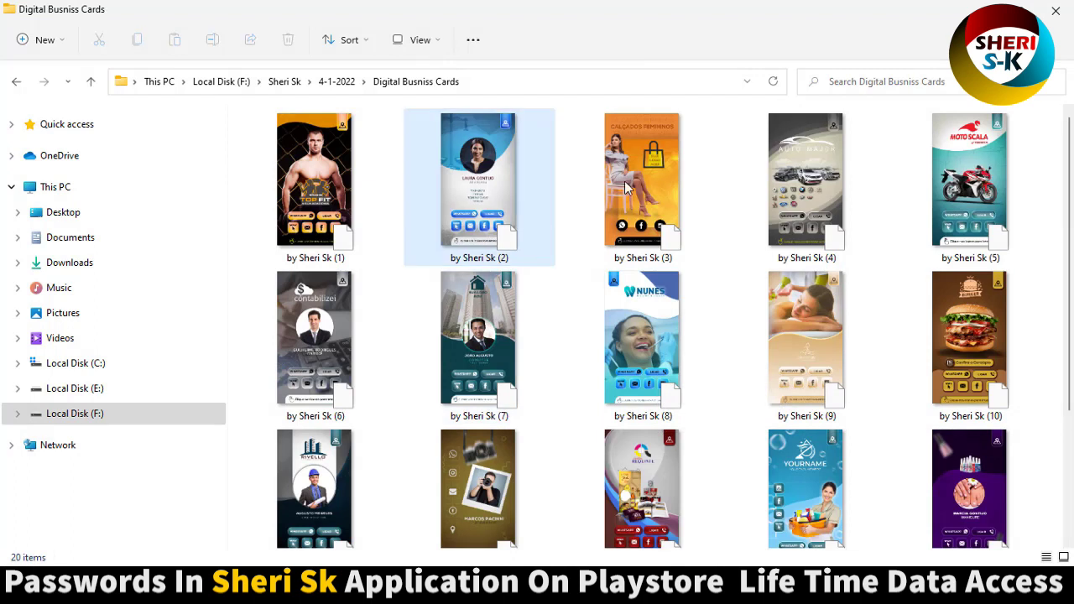
left_click(497, 211)
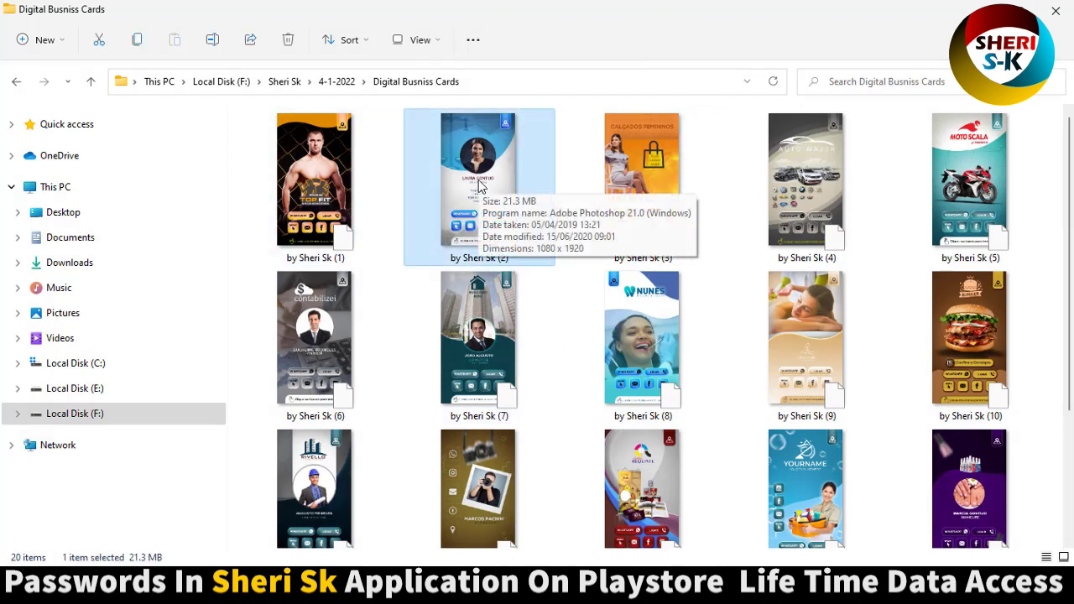
double_click(478, 186)
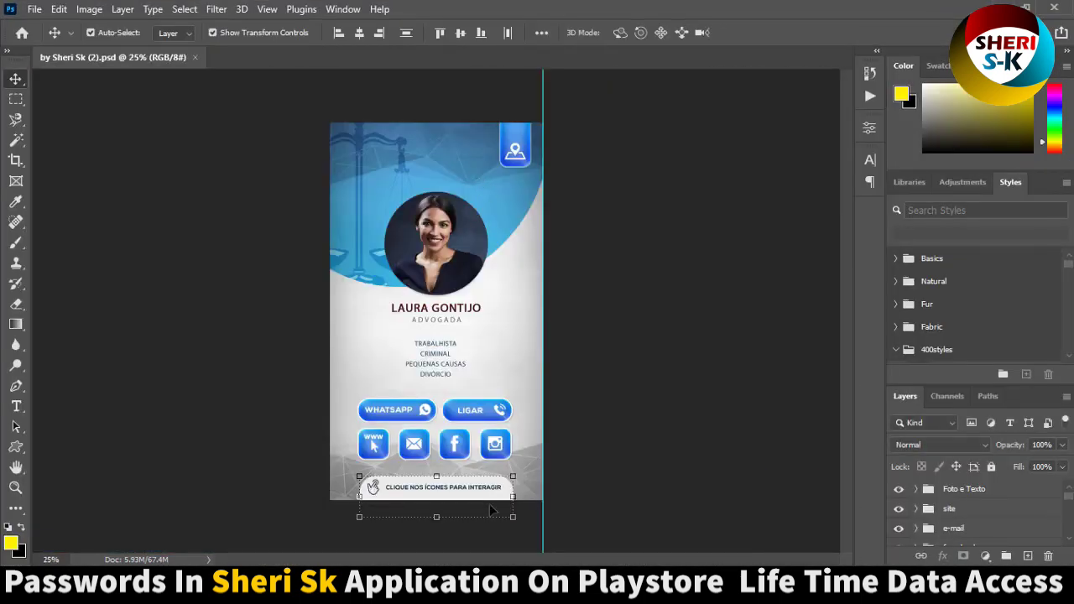
left_click(381, 524)
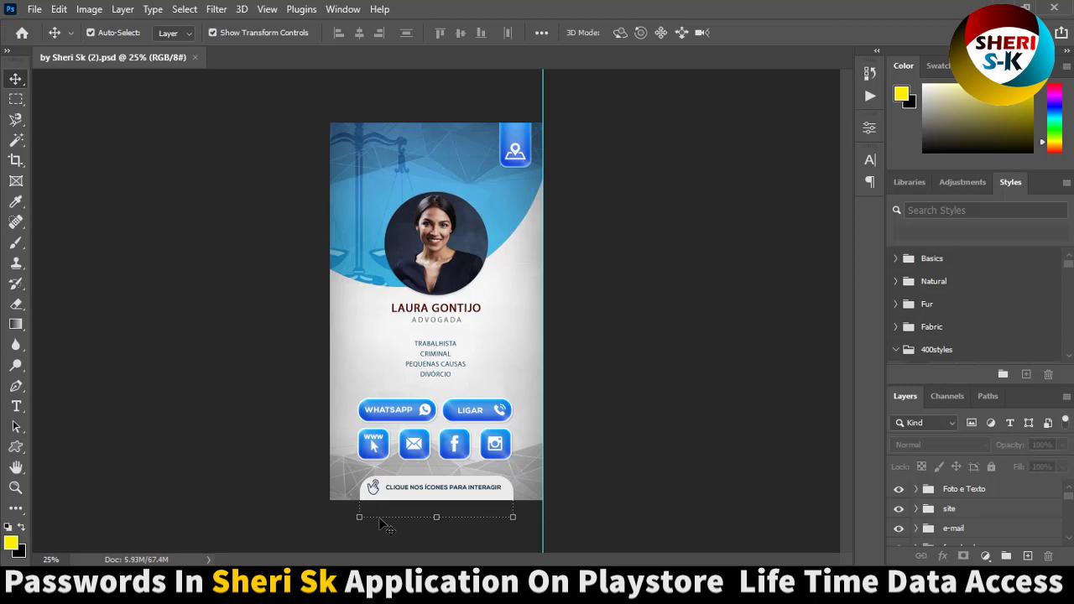
key("ctrl+plus")
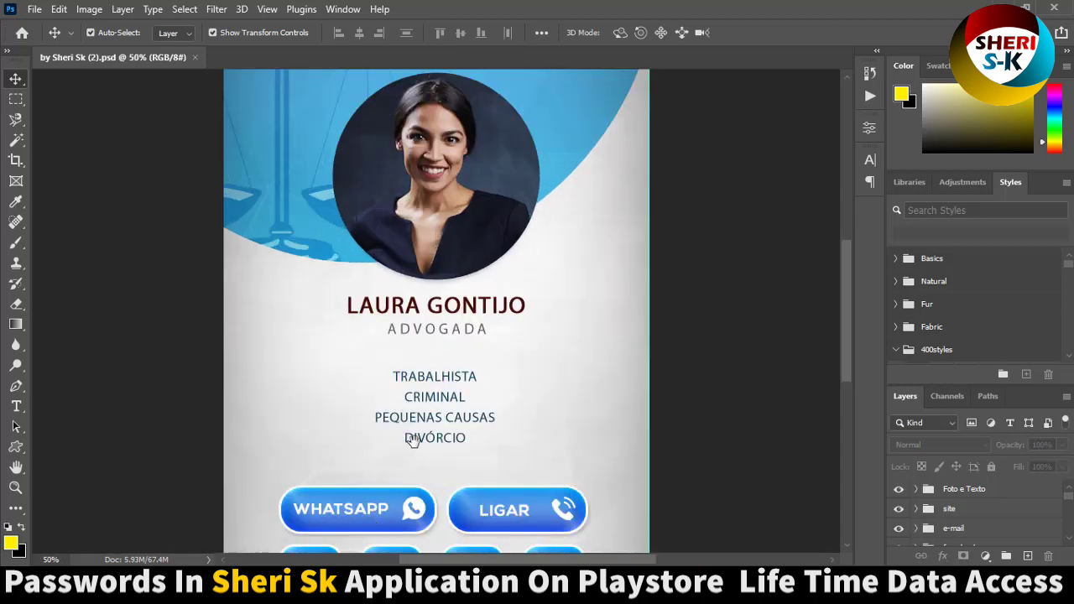
left_click_drag(426, 440, 492, 263)
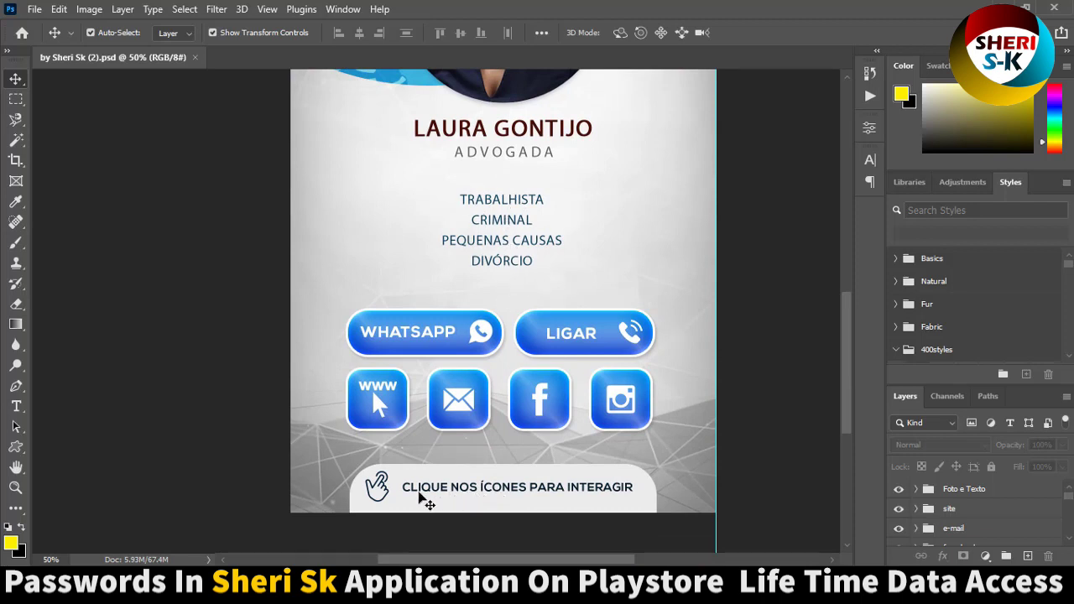
left_click(429, 335)
left_click(578, 342)
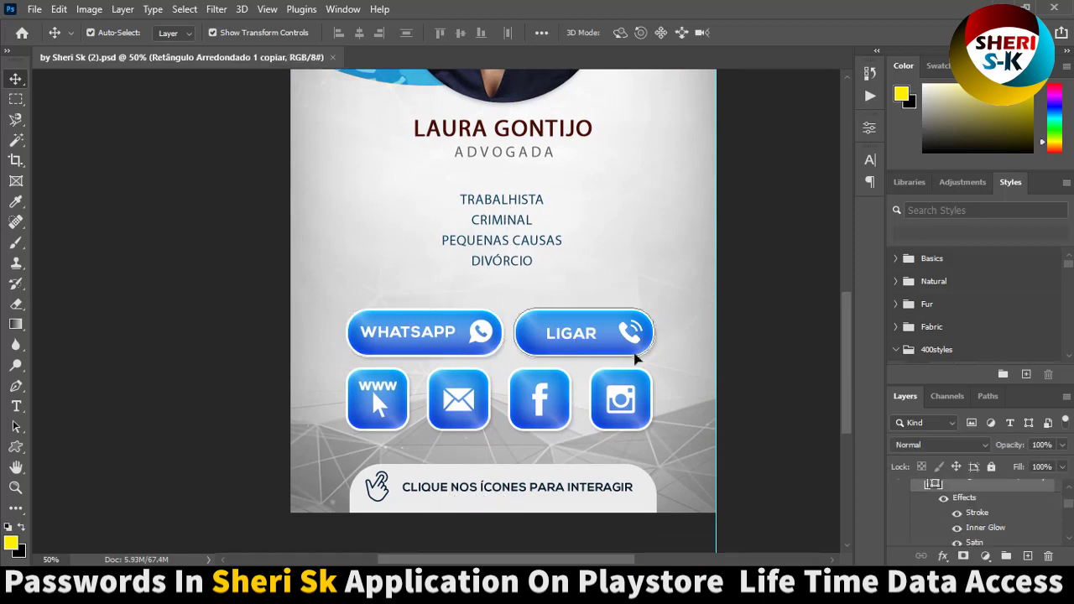
left_click(620, 415)
left_click(570, 398)
left_click(465, 407)
left_click(407, 398)
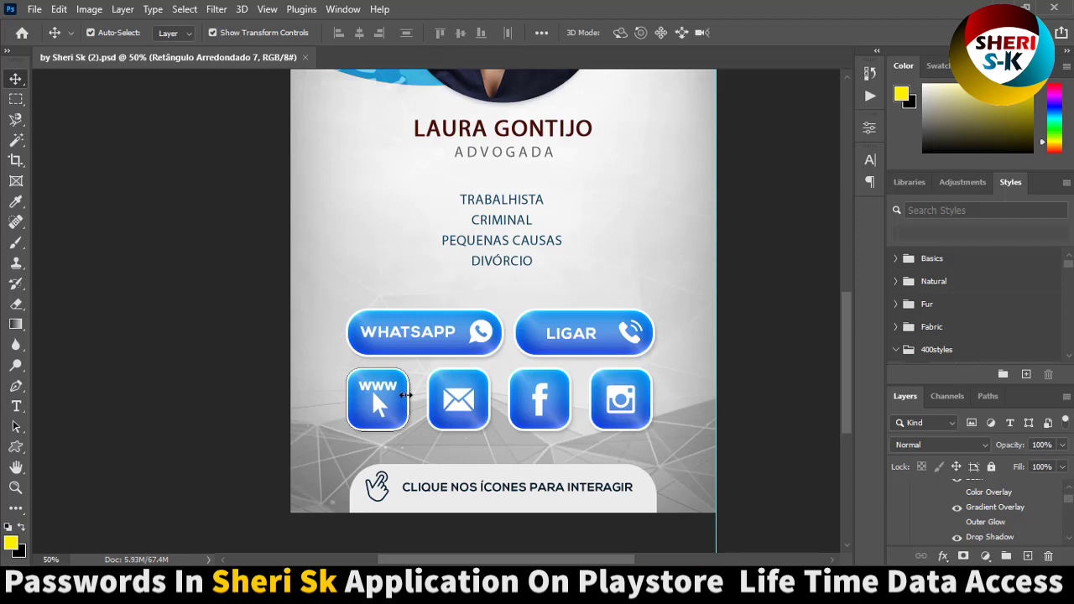
scroll(593, 251, "up", 3)
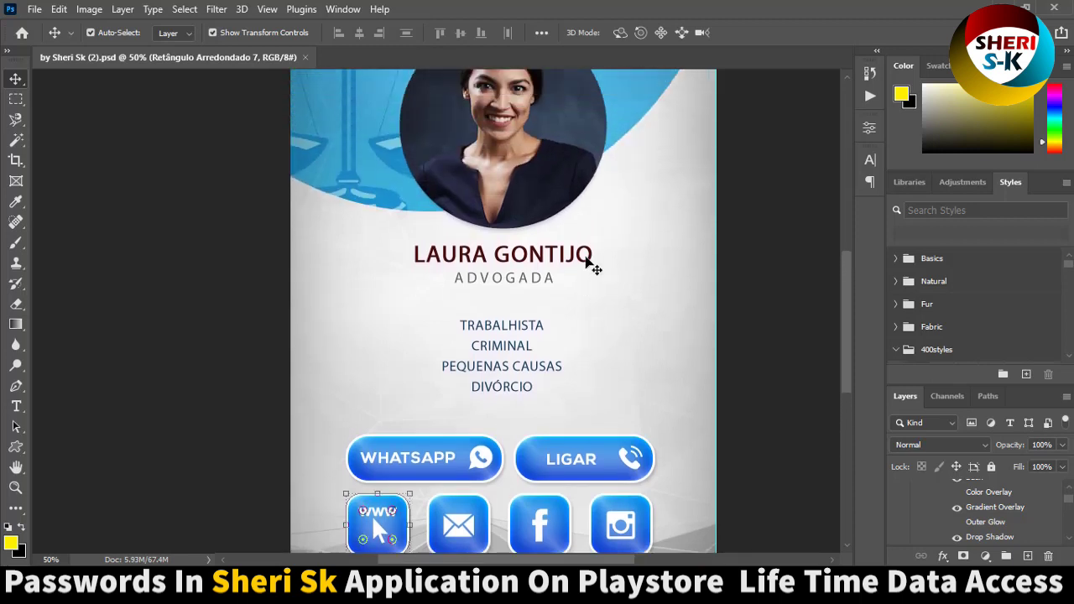
scroll(587, 266, "up", 1)
scroll(616, 249, "up", 1)
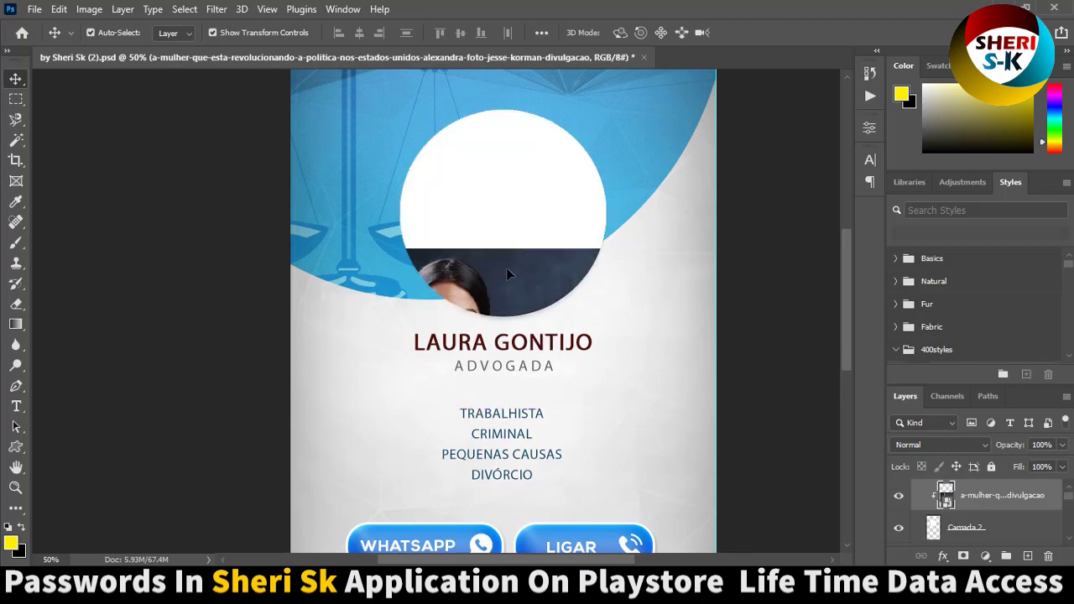
Nudge the circular portrait's photo slightly upward inside the circle.
scroll(593, 457, "down", 1)
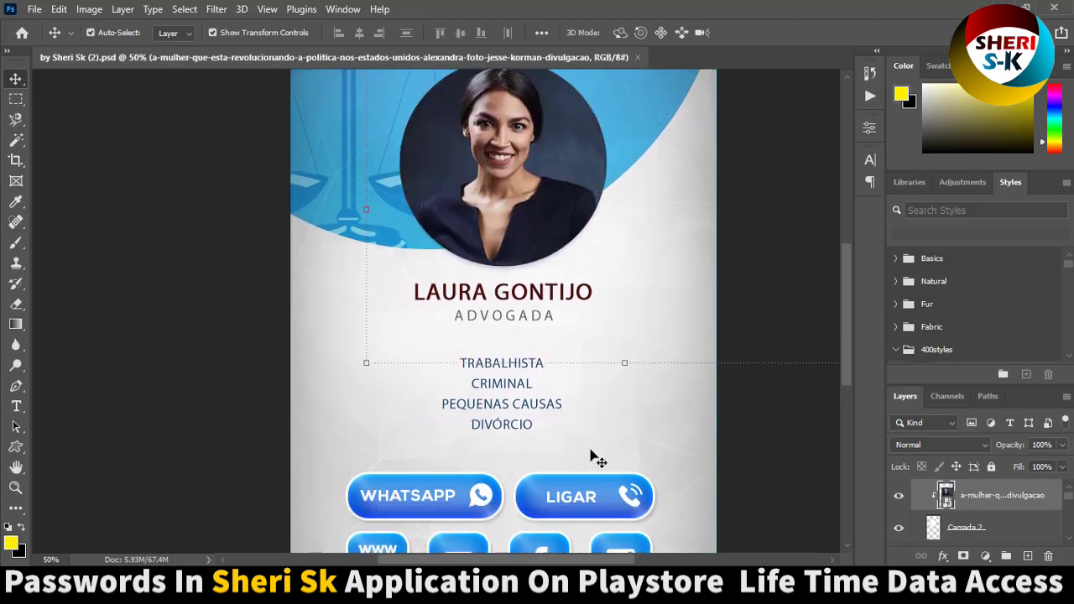
scroll(598, 336, "up", 1)
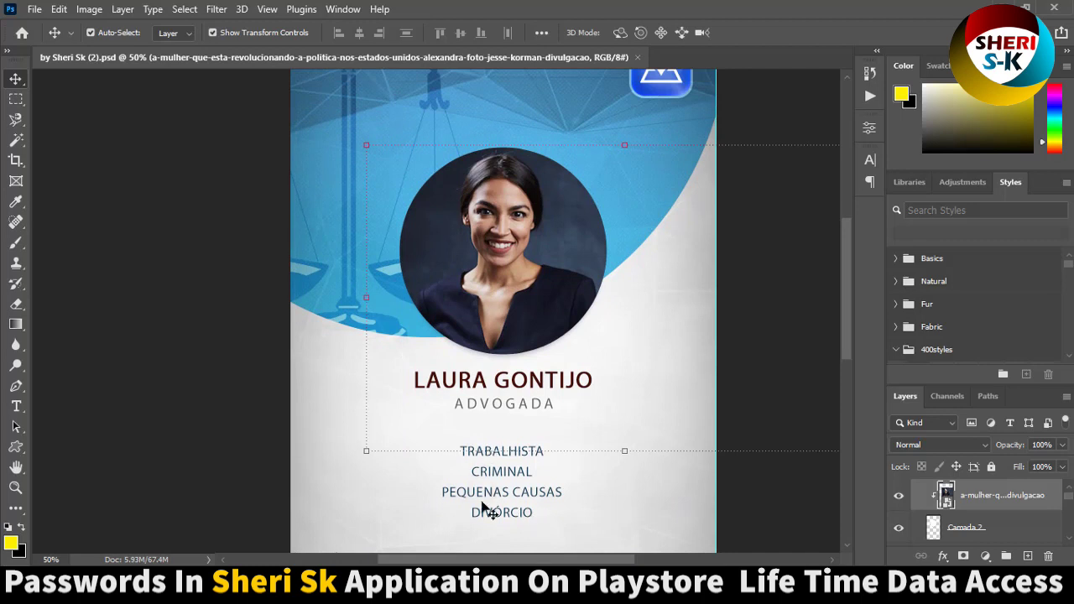
left_click_drag(517, 233, 527, 217)
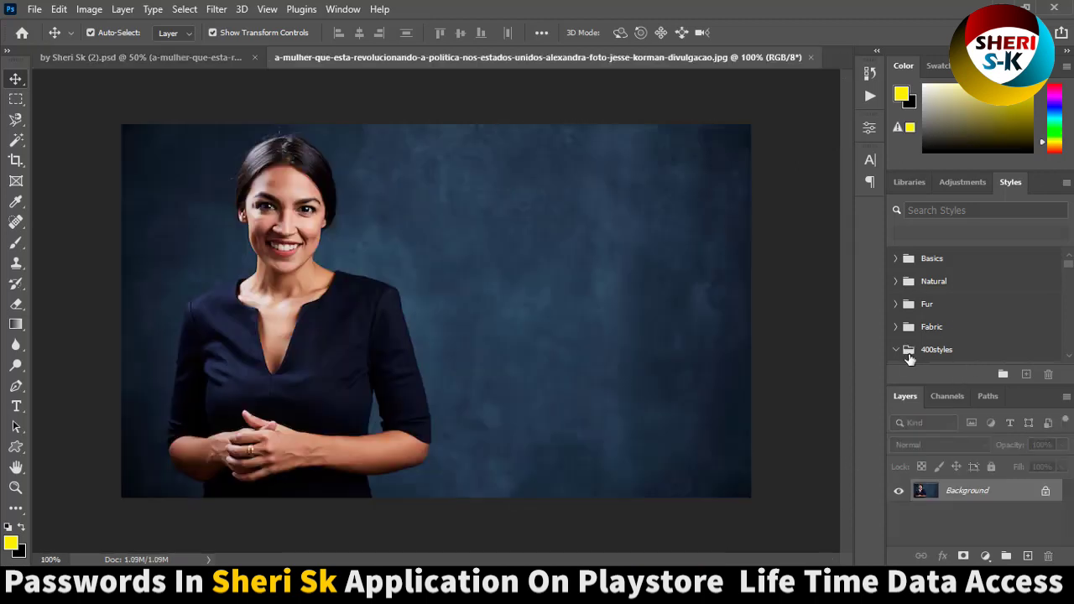
Try photo 19167 from Girls > hairstyle and cup in hand in the portrait, then undo and close it.
left_click(34, 9)
left_click(54, 41)
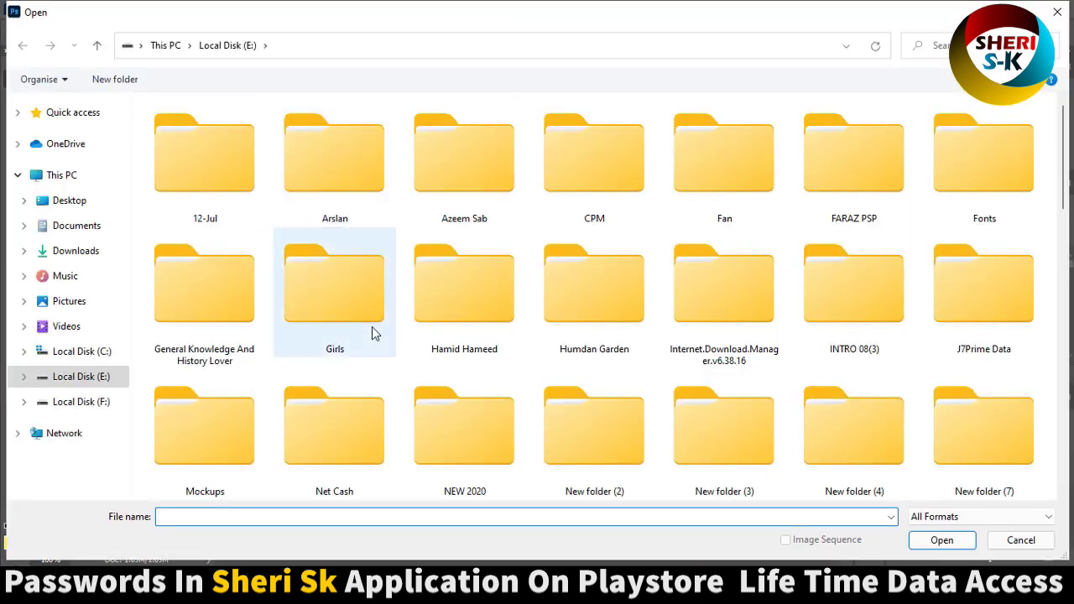
double_click(371, 327)
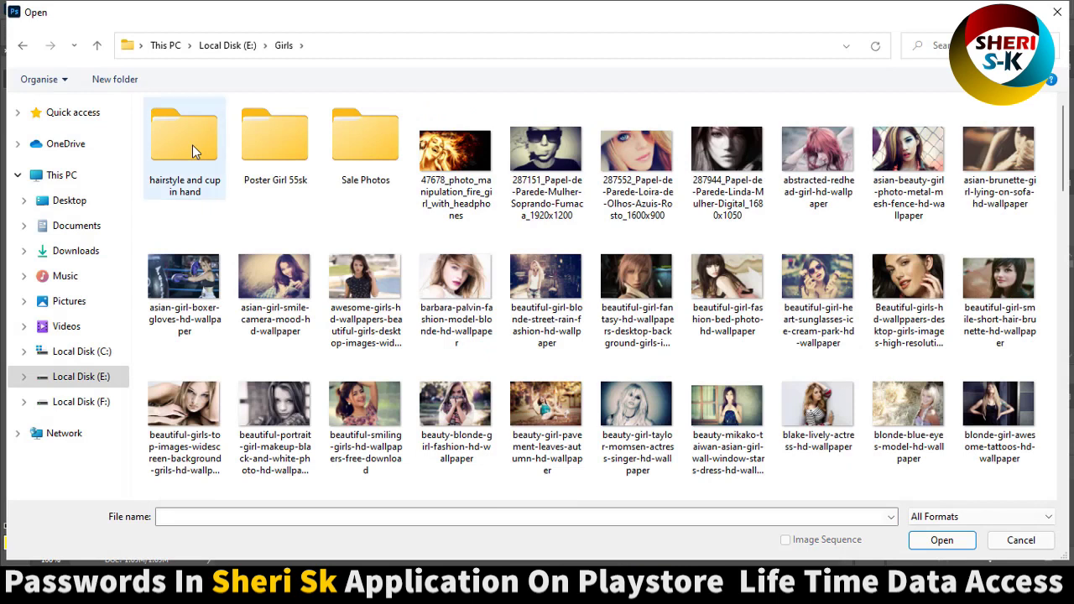
double_click(190, 145)
double_click(200, 146)
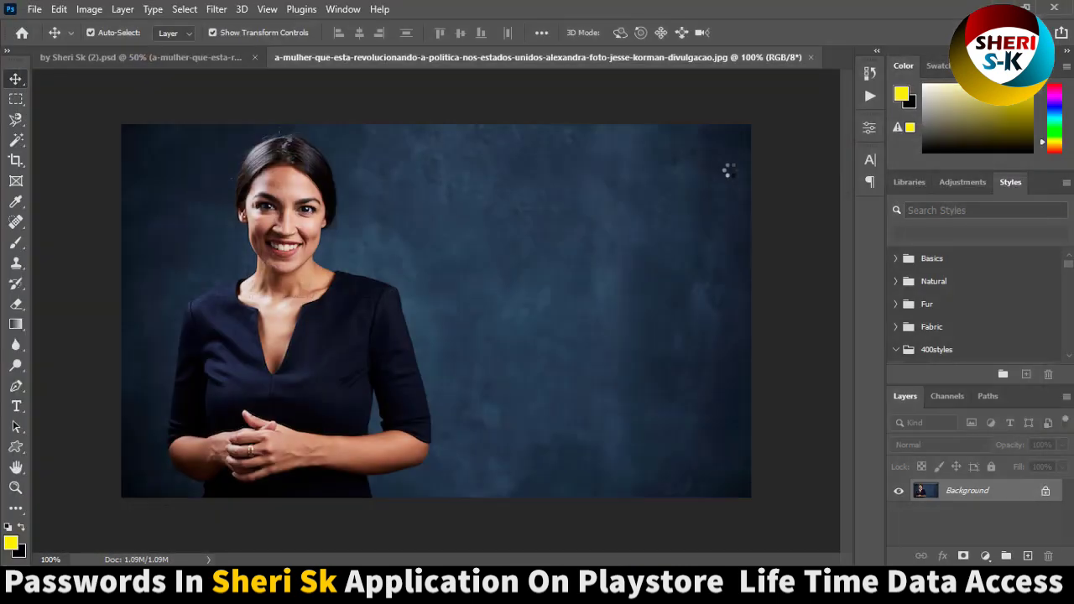
left_click_drag(713, 58, 786, 161)
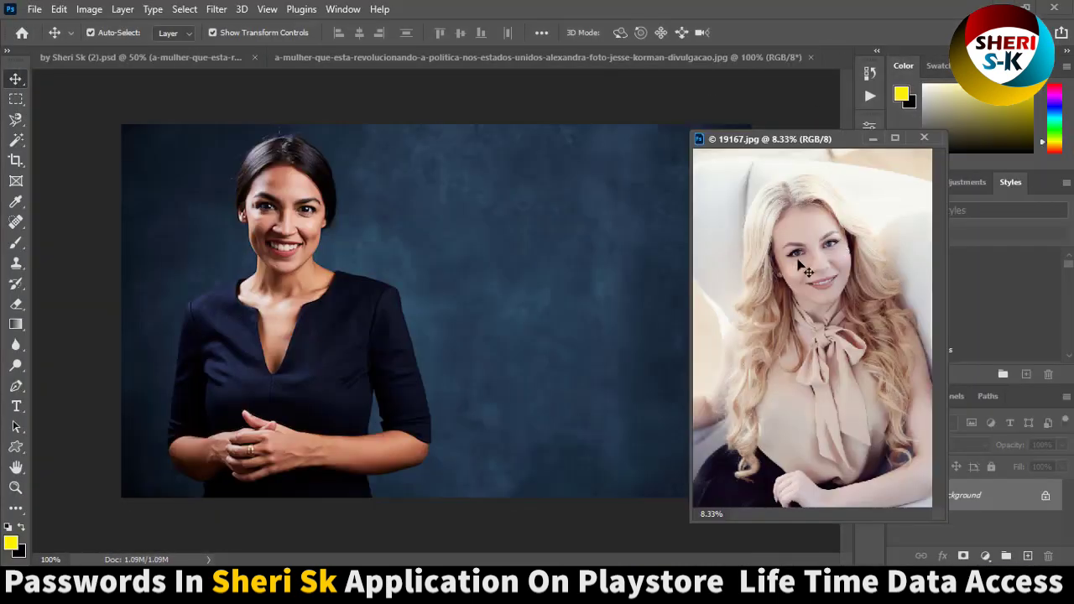
left_click_drag(298, 291, 305, 291)
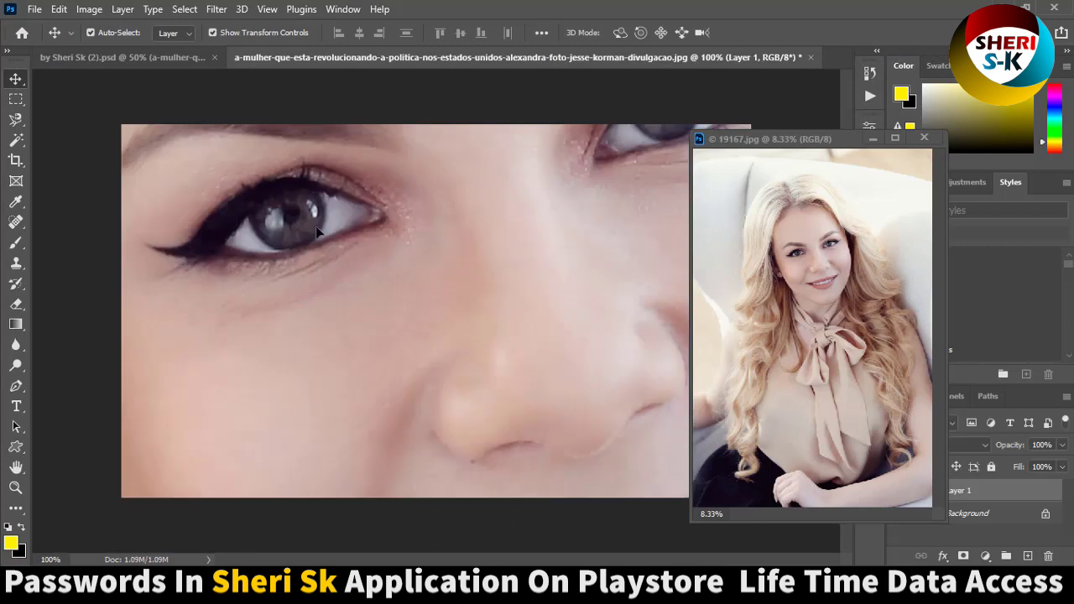
key("ctrl+z")
left_click(924, 138)
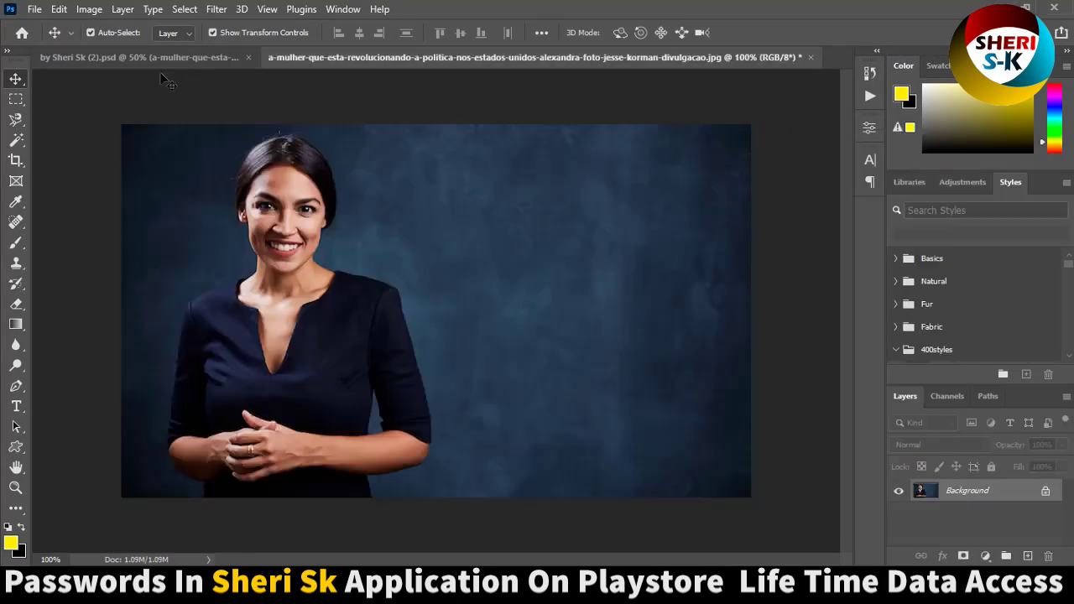
Open the stock photo AdobeStock_296792867 as a new document.
left_click(35, 9)
left_click(48, 42)
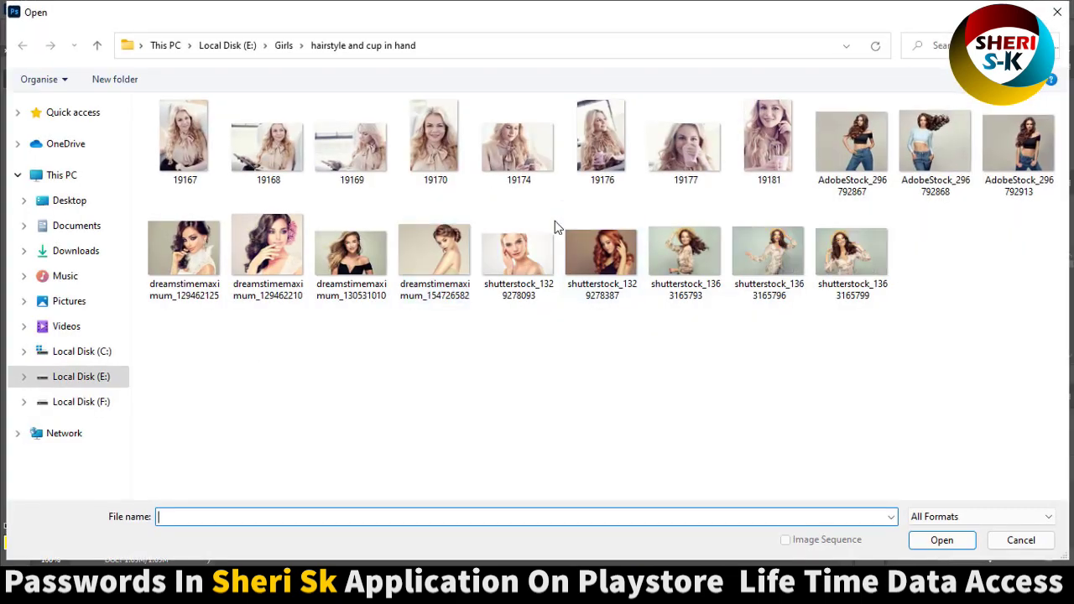
left_click(860, 148)
double_click(860, 148)
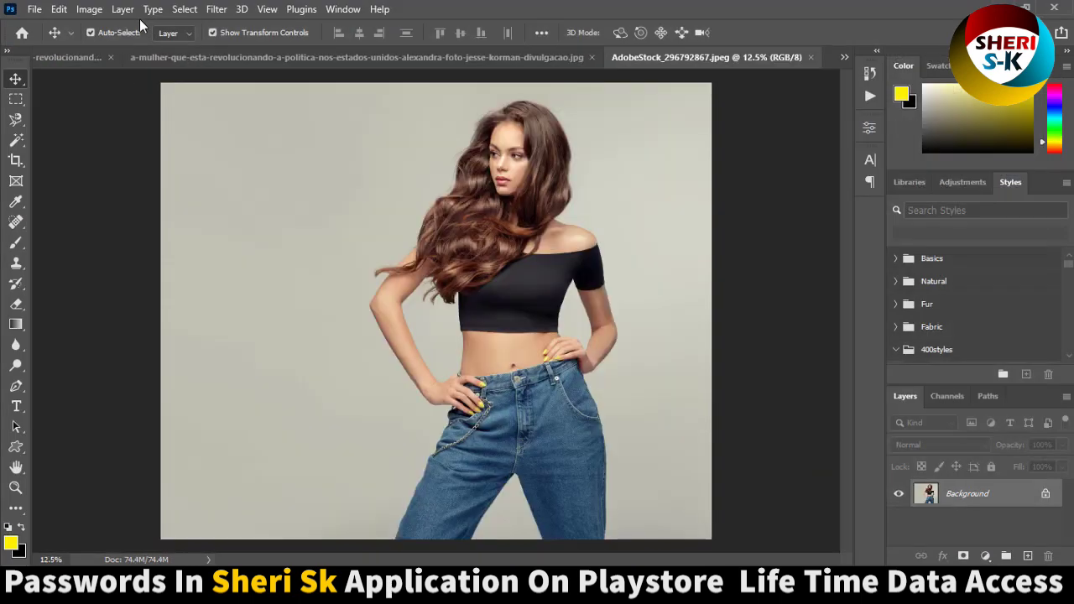
Flip the stock photo horizontally, float both documents and check the portrait's image size.
left_click(87, 8)
mouse_move(120, 157)
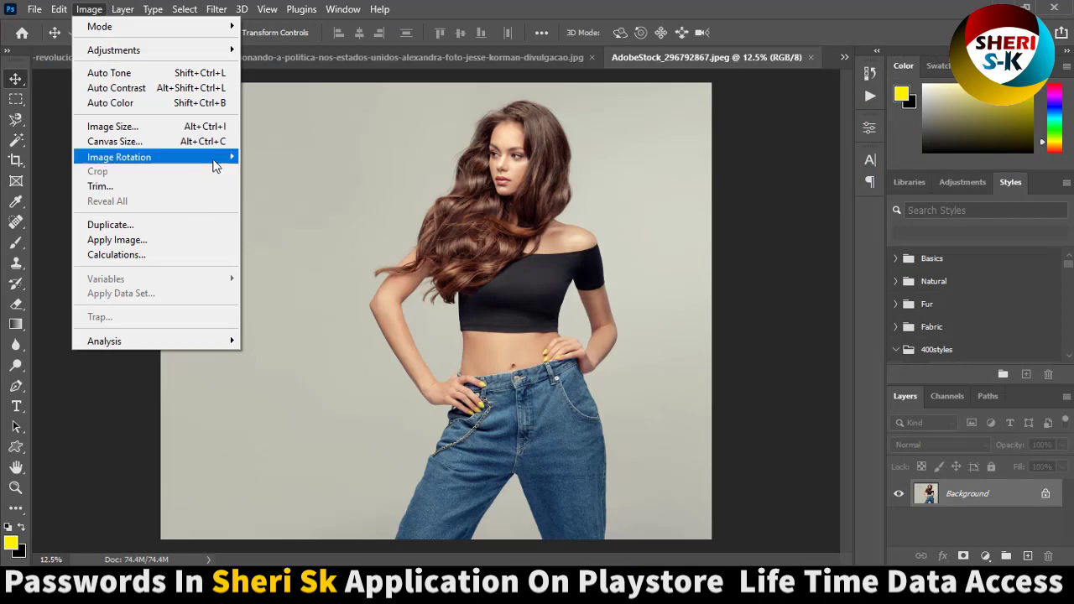
left_click(298, 224)
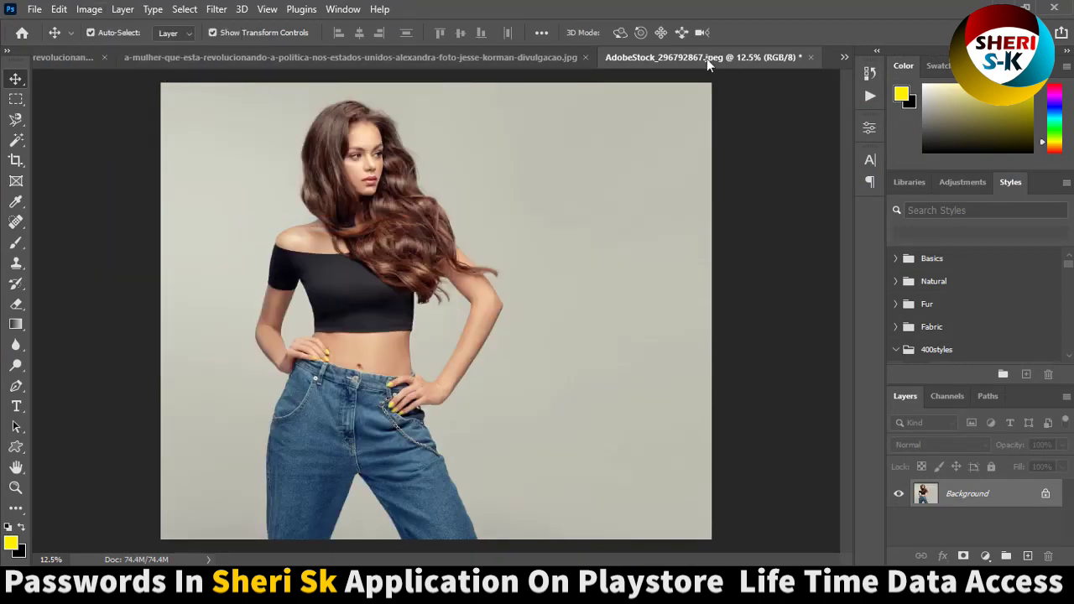
left_click_drag(708, 57, 700, 108)
left_click_drag(527, 57, 536, 101)
right_click(536, 101)
left_click(559, 123)
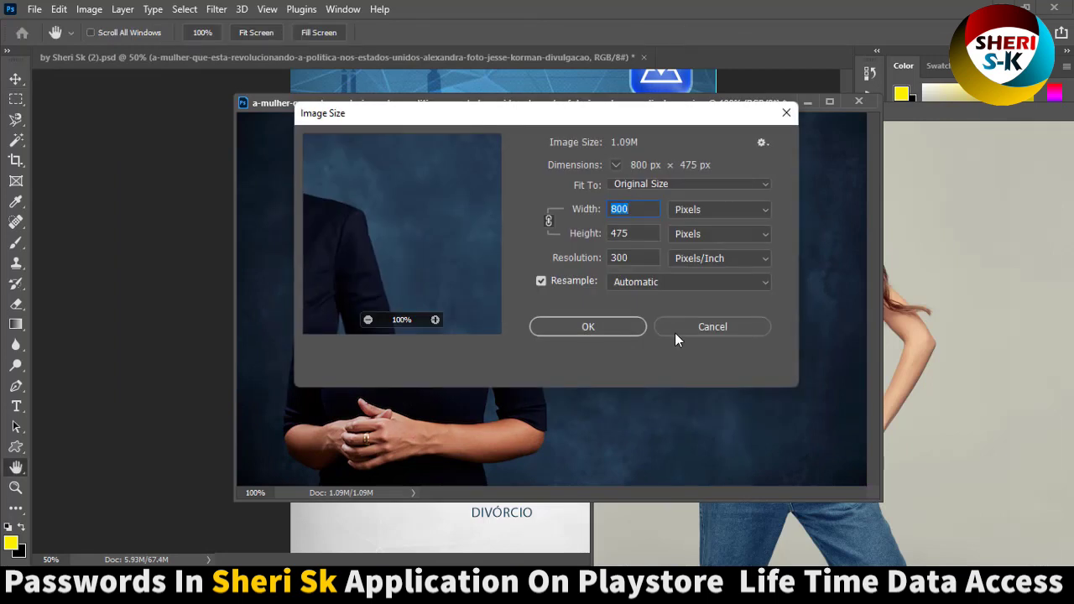
left_click(675, 332)
Resize the stock photo to 800 px wide (800 × 663 px).
left_click(947, 116)
right_click(947, 115)
left_click(956, 140)
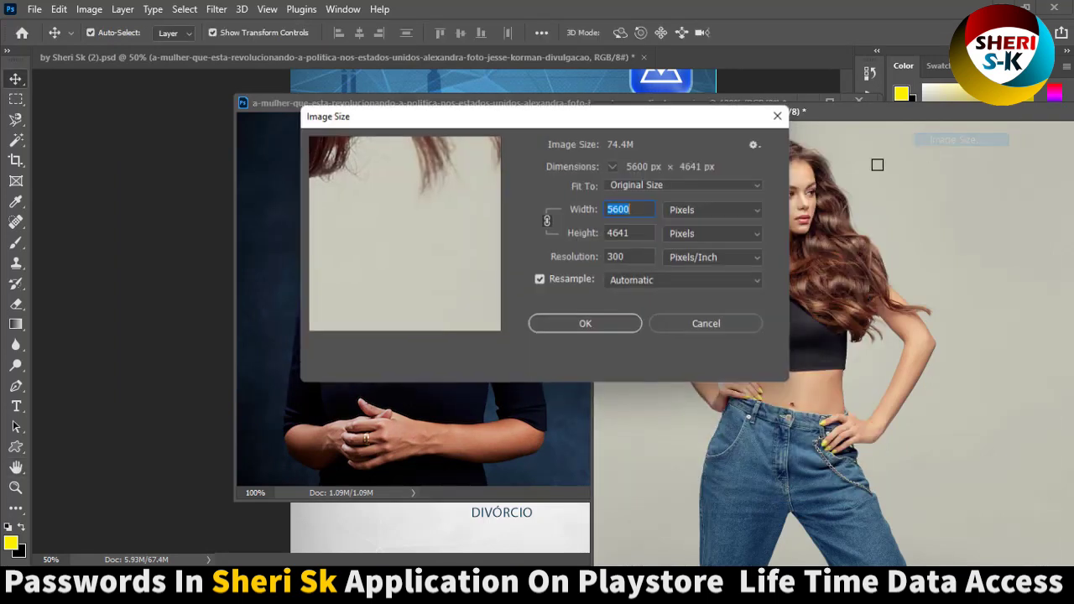
type("800")
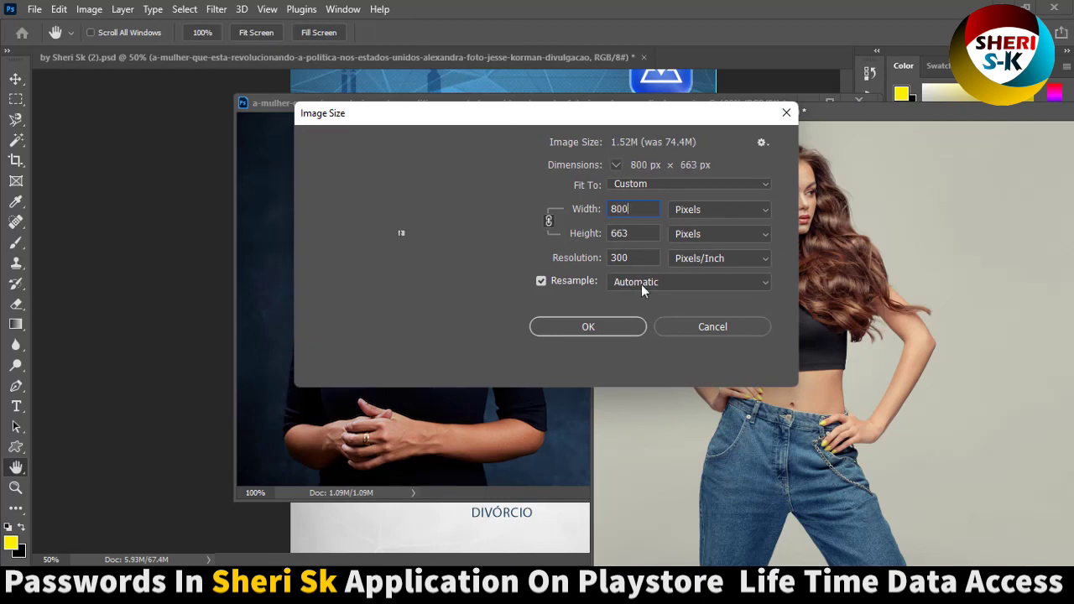
left_click(609, 326)
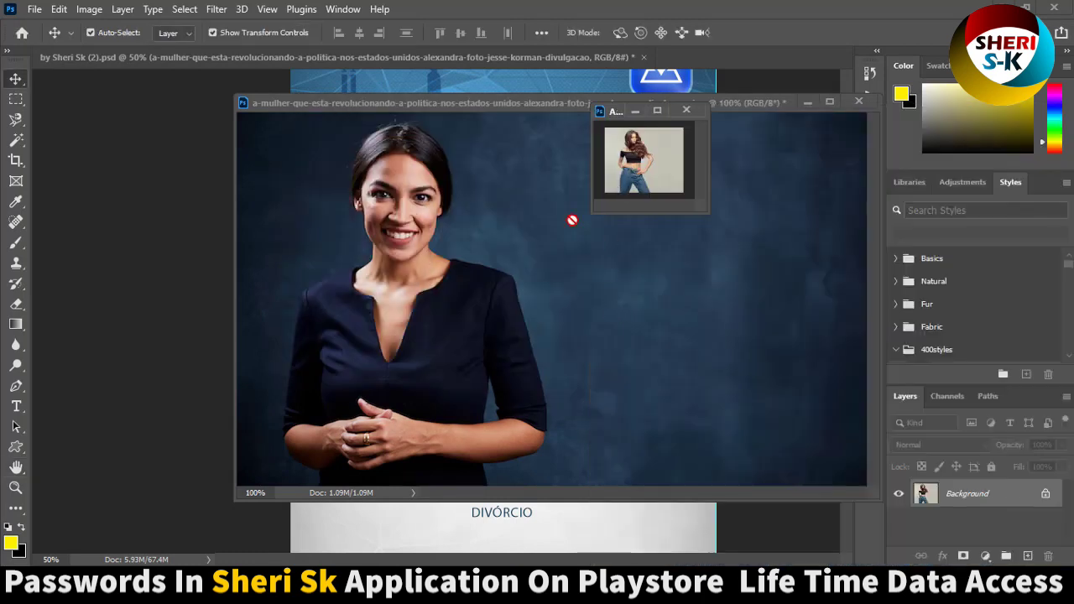
Place the stock photo in the portrait, position it, flatten and save as Maximum-quality JPEG.
left_click_drag(571, 220, 426, 292)
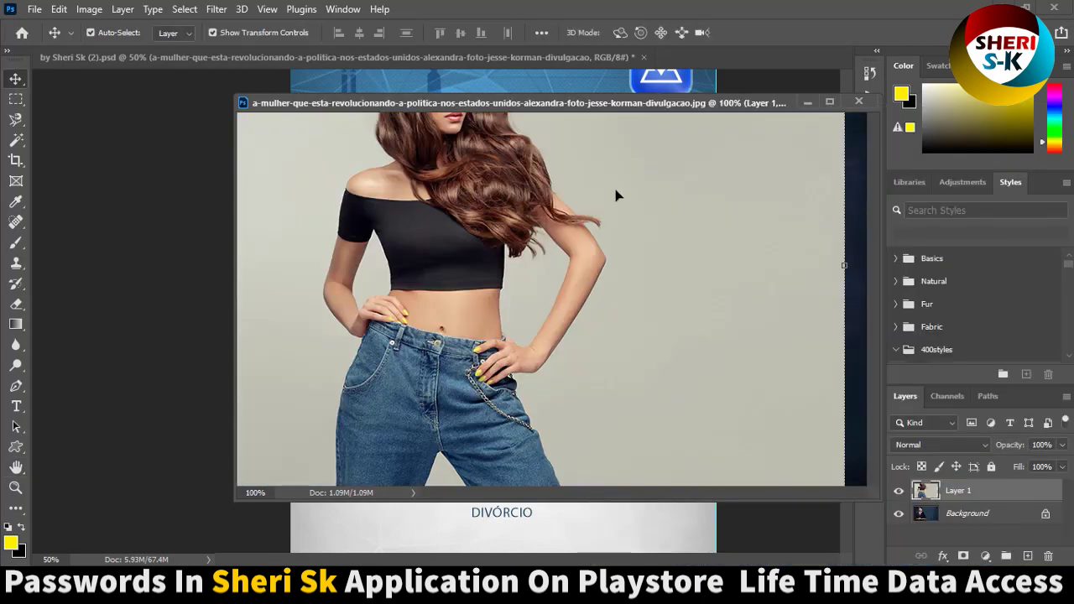
left_click_drag(611, 270, 599, 305)
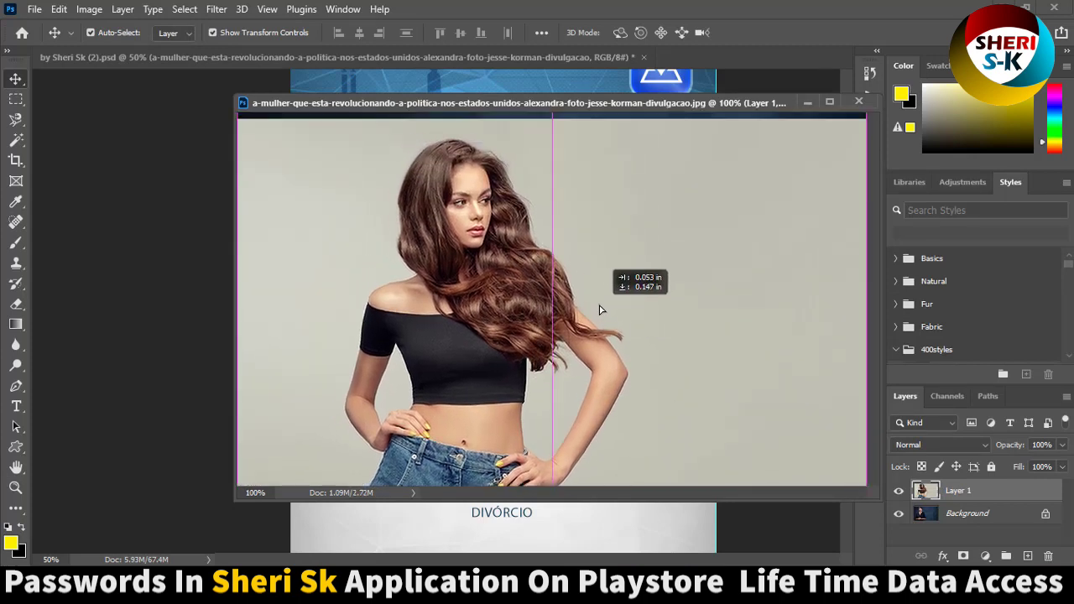
key("ctrl+s")
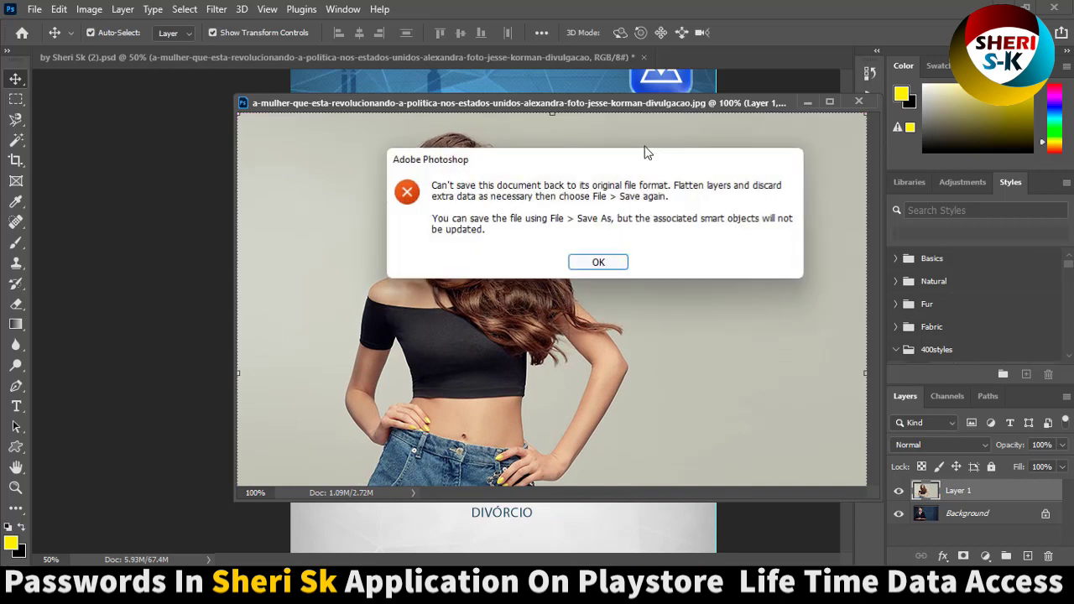
left_click(599, 263)
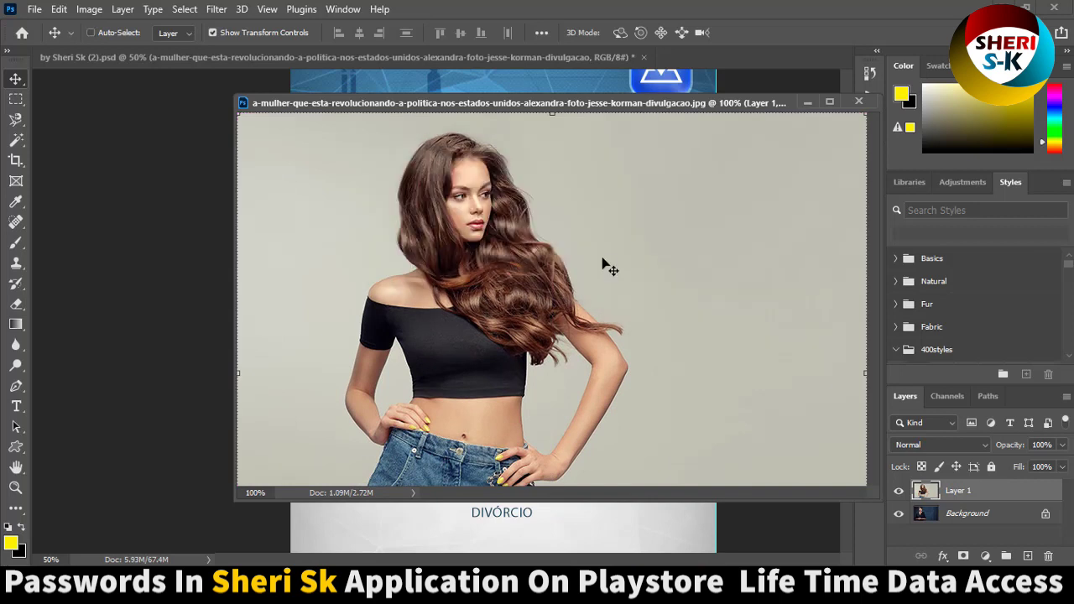
key("ctrl+e")
key("ctrl+s")
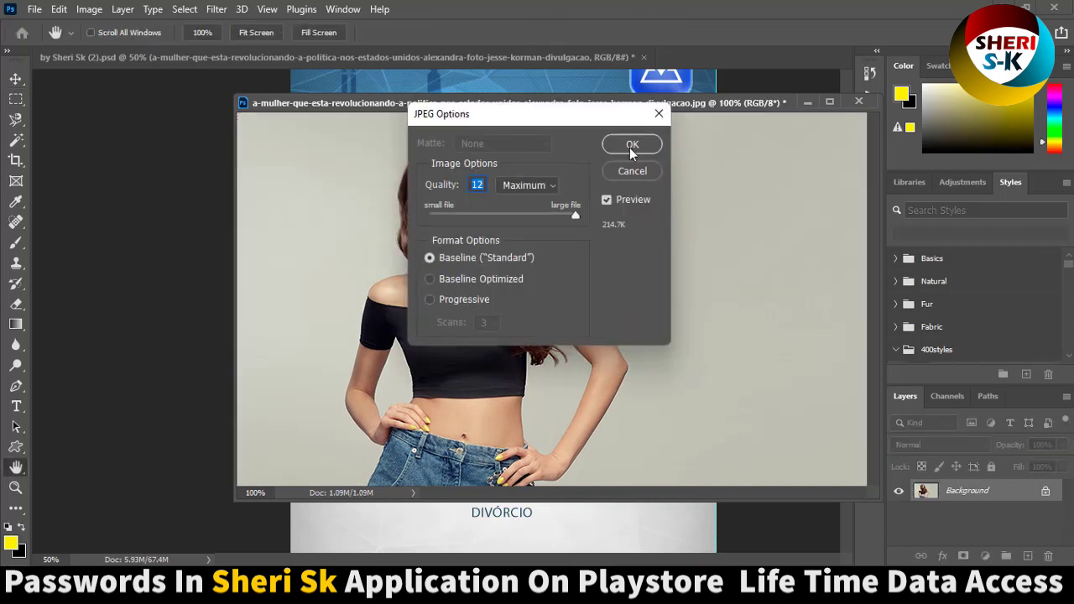
left_click(632, 144)
Move the portrait window aside and close it without saving, returning to the card.
mouse_move(576, 104)
left_mouse_down()
mouse_move(893, 406)
mouse_move(928, 216)
left_mouse_up()
mouse_move(509, 264)
left_mouse_down()
mouse_move(488, 279)
mouse_move(459, 271)
left_mouse_up()
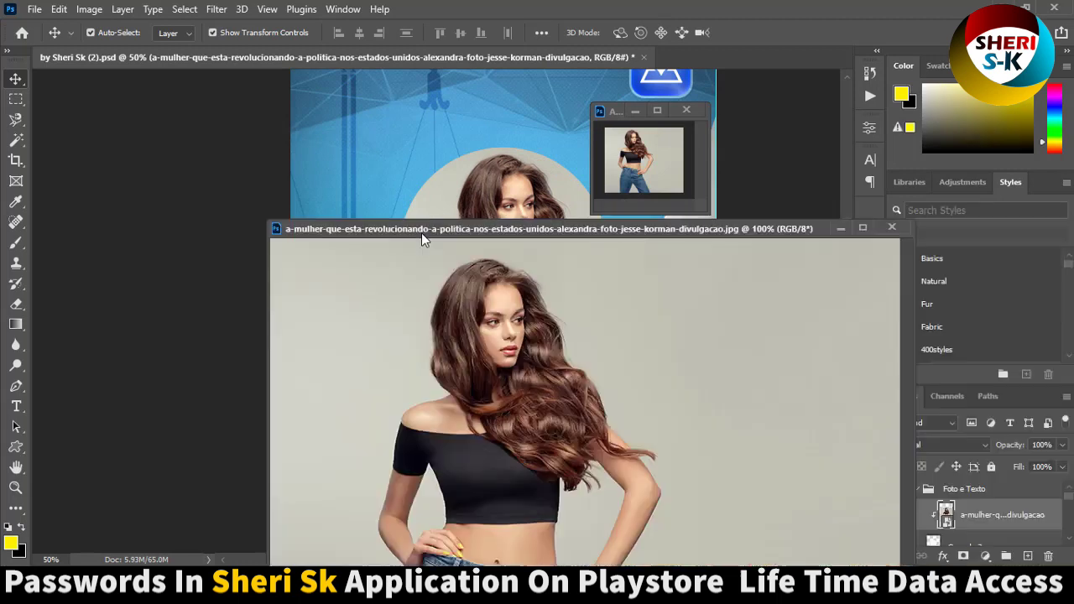
left_click_drag(869, 221, 416, 239)
left_click(765, 233)
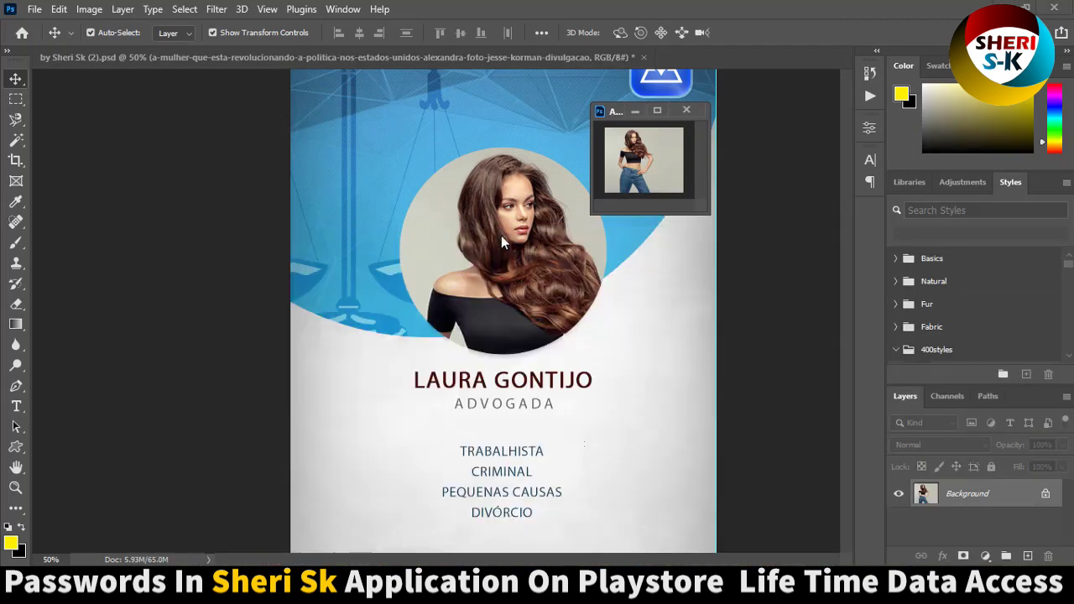
left_click(687, 111)
left_click(530, 227)
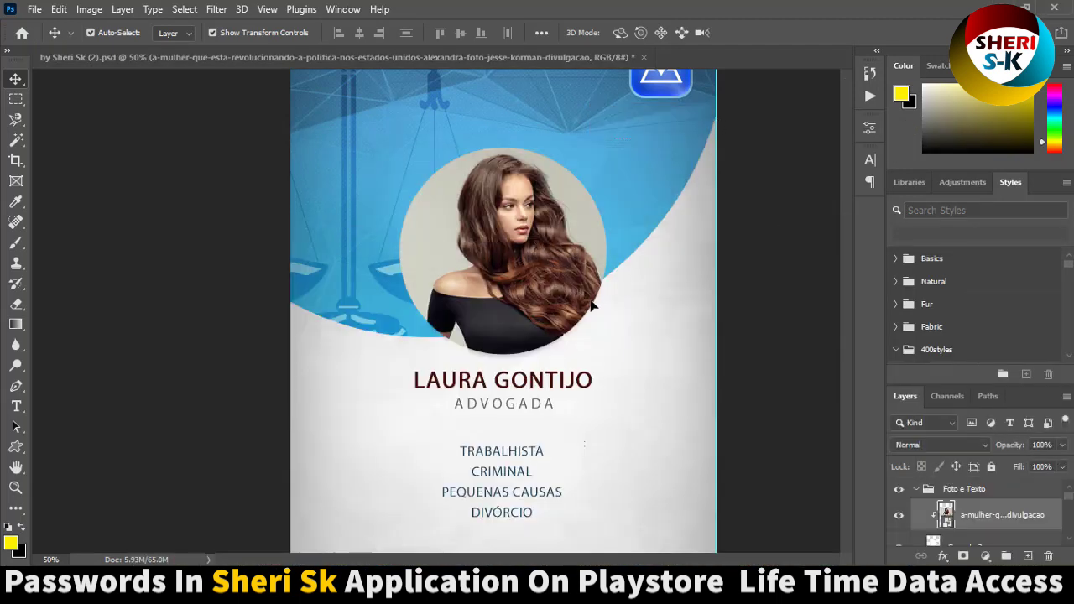
scroll(607, 302, "up", 2)
left_click(631, 262)
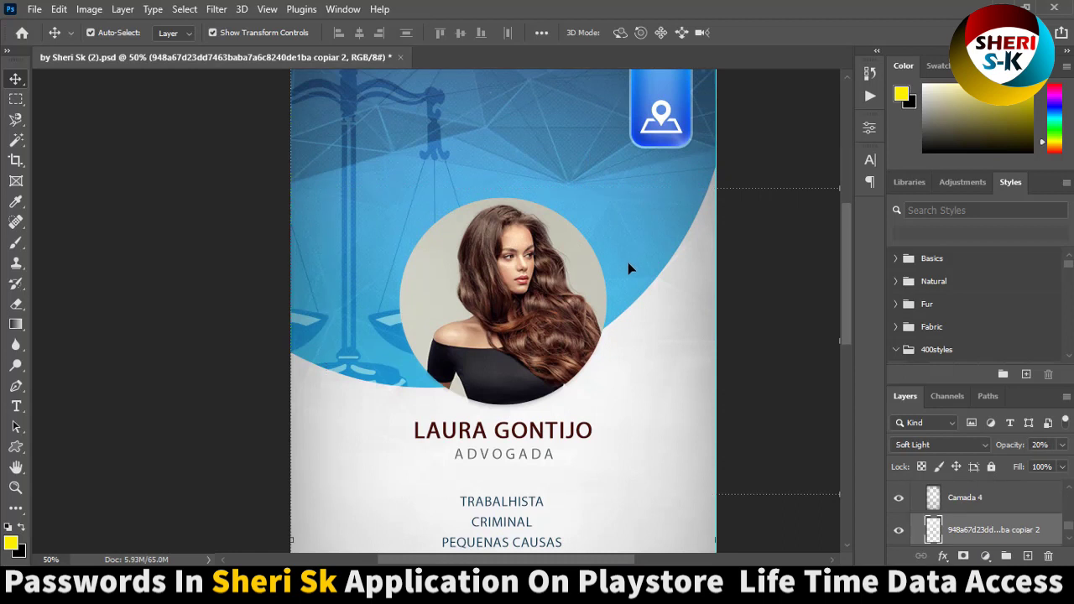
scroll(903, 537, "down", 3)
scroll(903, 537, "down", 1)
left_click(899, 528)
scroll(901, 529, "down", 1)
scroll(901, 527, "up", 1)
scroll(910, 513, "down", 1)
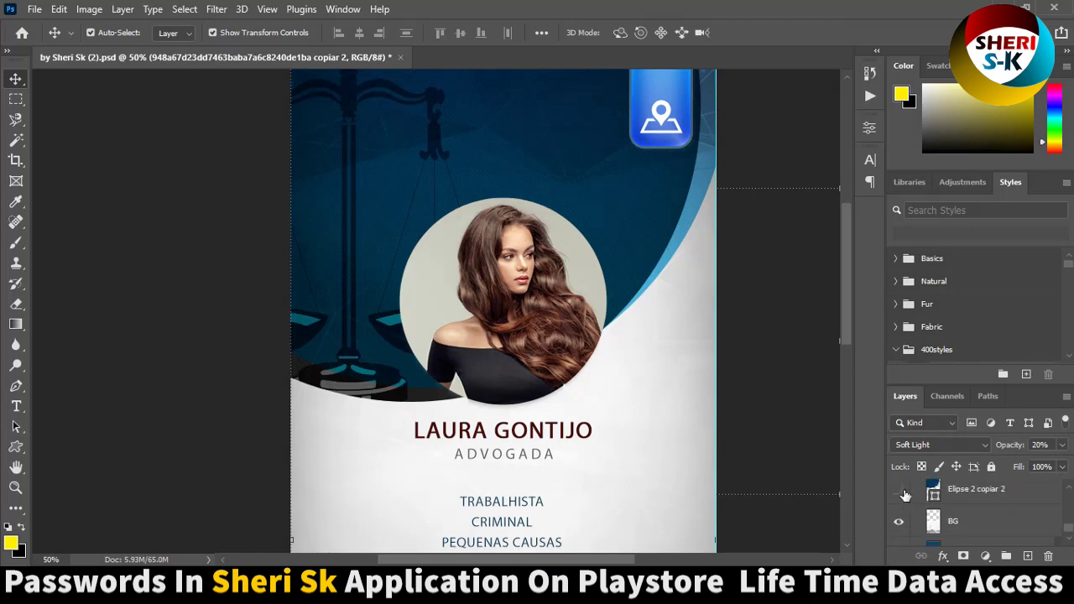
left_click(905, 494)
scroll(897, 512, "down", 1)
left_click(900, 535)
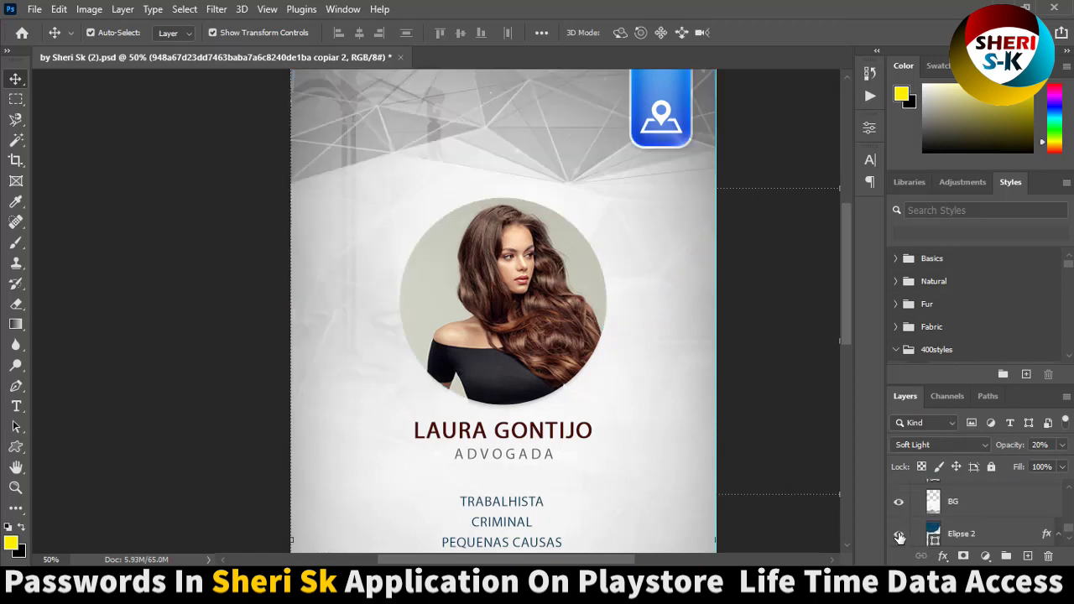
scroll(904, 516, "down", 1)
double_click(932, 502)
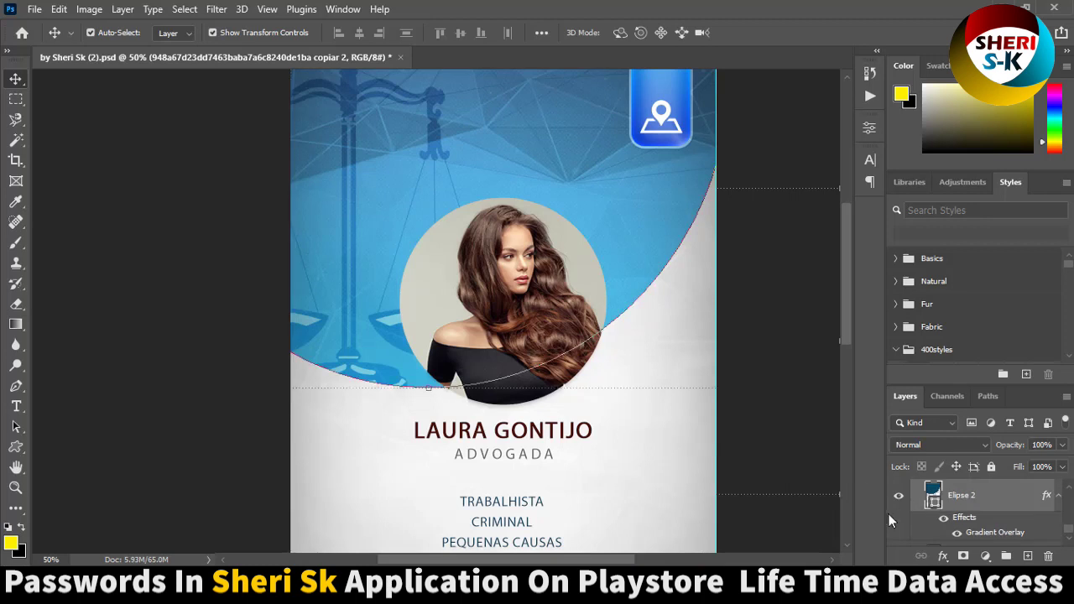
Change the Elipse 2 fill colour from blue to a deep crimson.
left_click_drag(456, 259, 917, 248)
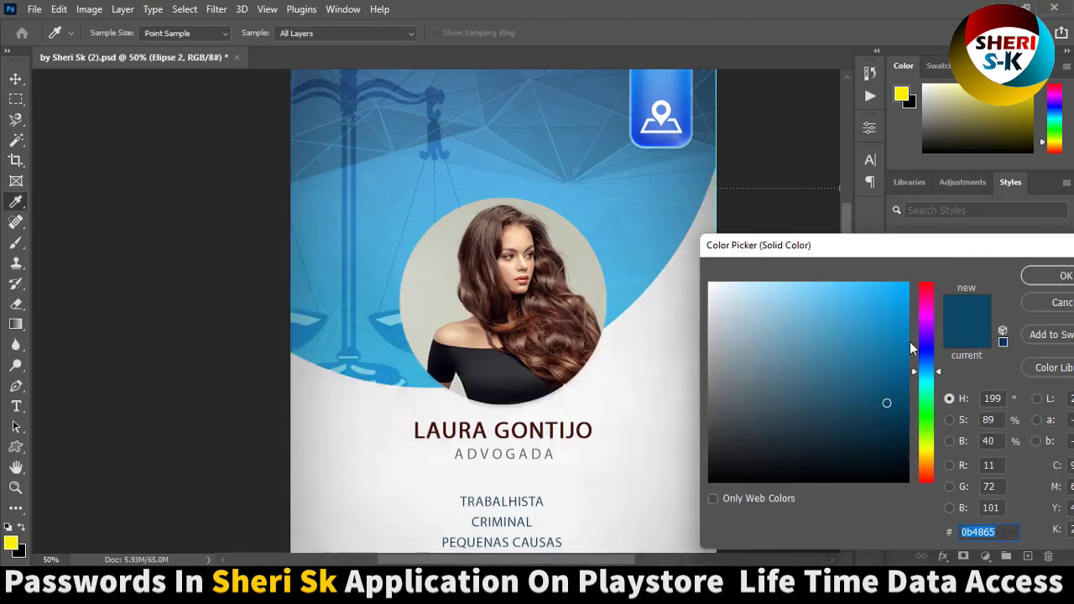
left_click_drag(936, 363, 926, 294)
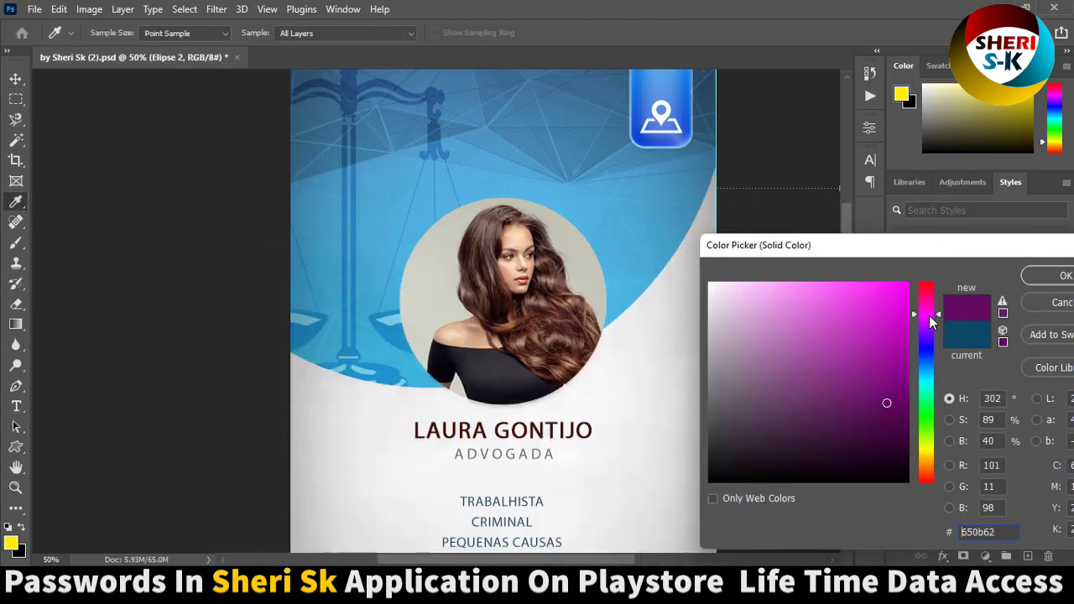
left_click_drag(896, 289, 881, 375)
left_click(1060, 276)
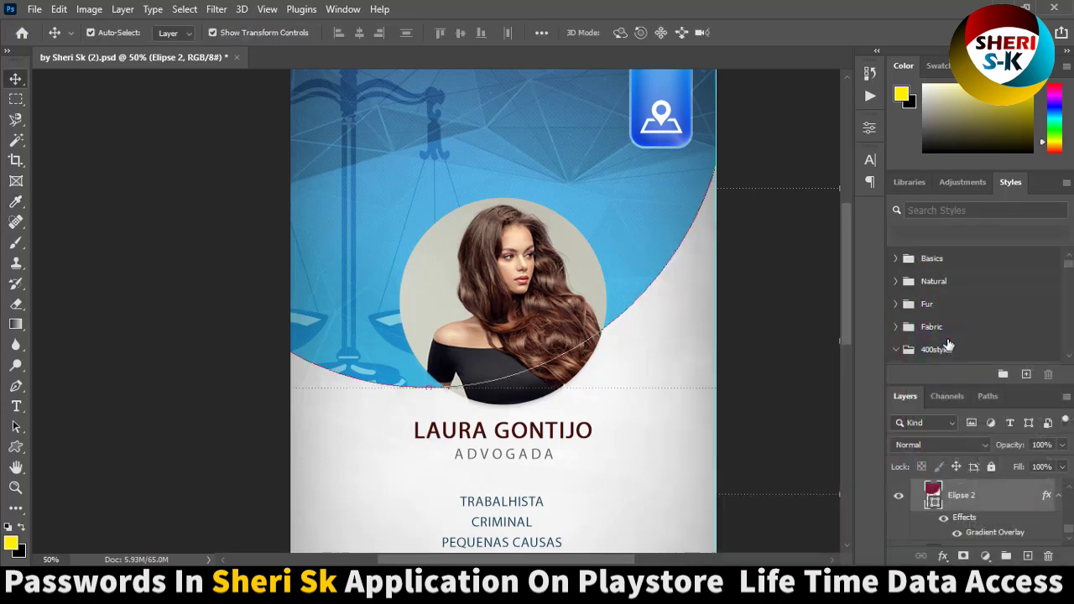
In Elipse 2's Gradient Overlay, set the first gradient stop to lime green #c6ef48.
left_click(943, 555)
left_click(994, 510)
left_click_drag(656, 186, 1043, 198)
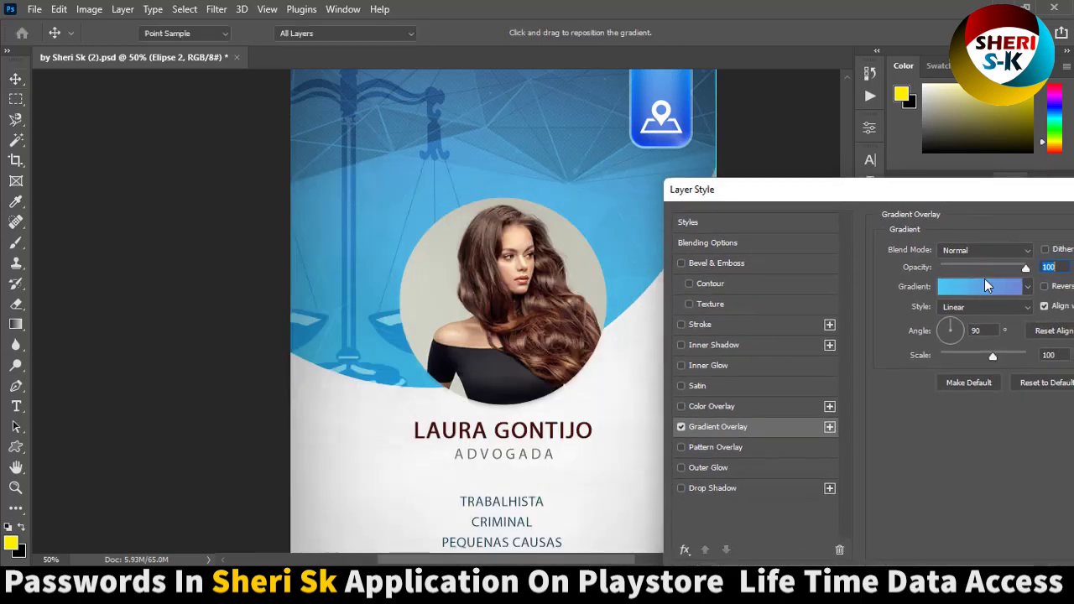
left_click(984, 285)
double_click(723, 408)
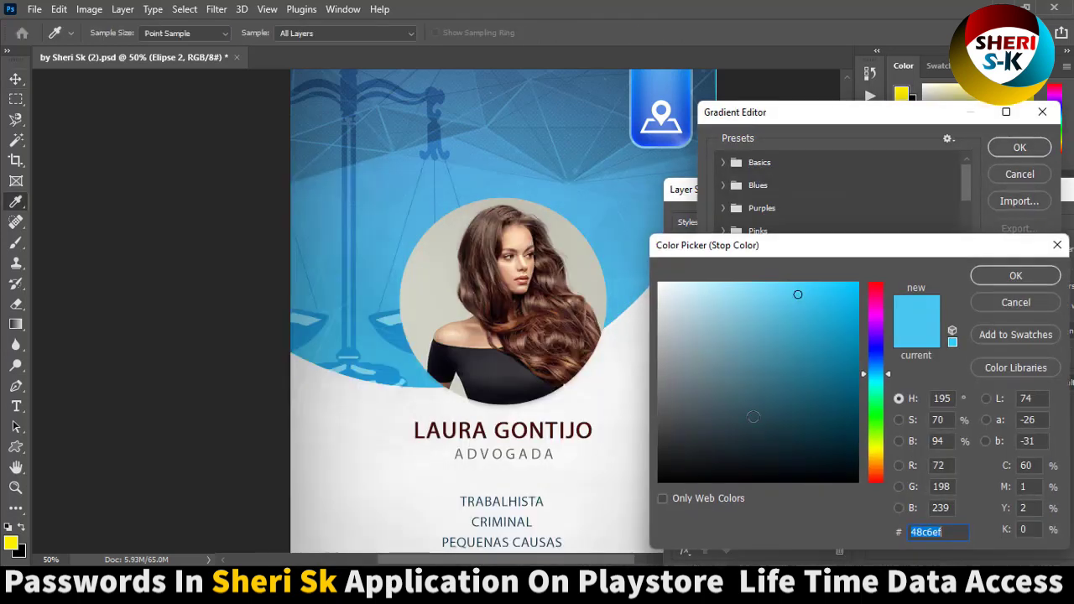
left_click_drag(876, 344, 875, 287)
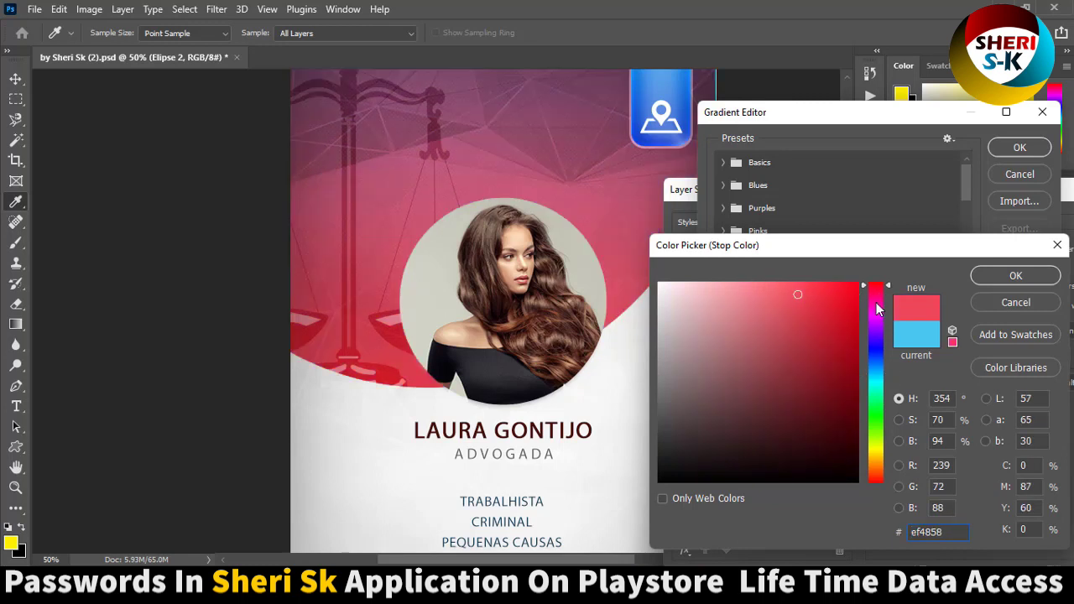
left_click_drag(882, 328, 882, 445)
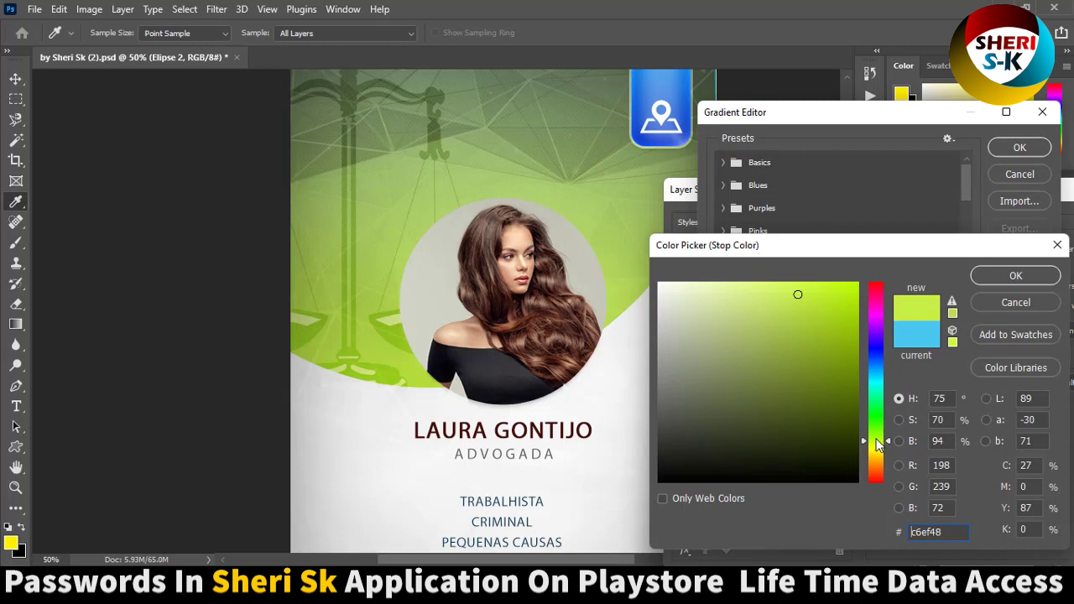
left_click(1015, 276)
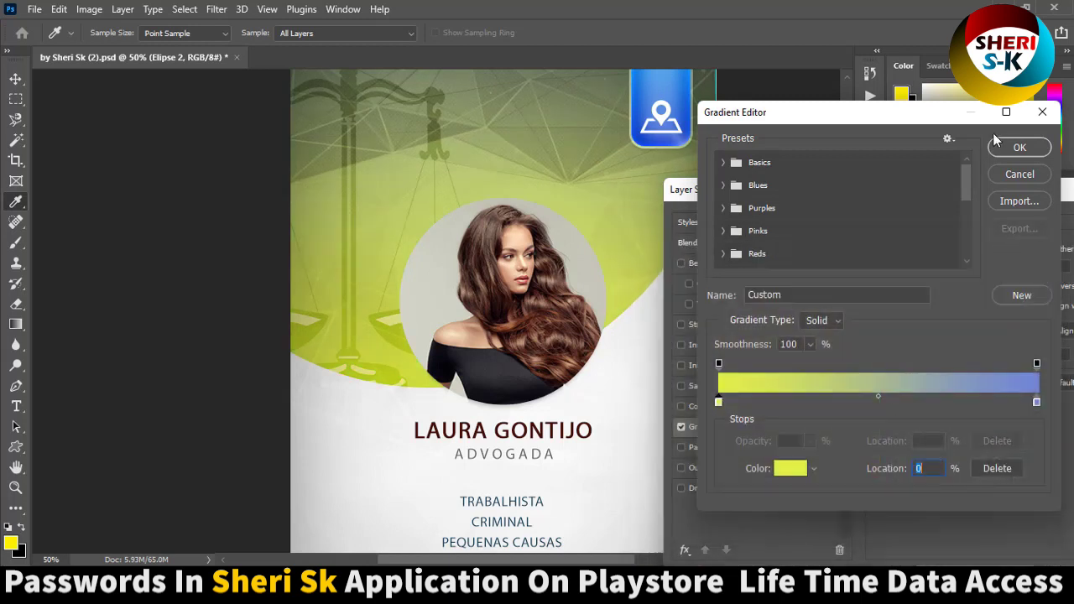
Accept the lime-to-blue gradient and apply the Gradient Overlay to the header.
left_click(1019, 147)
left_click_drag(1008, 214, 694, 237)
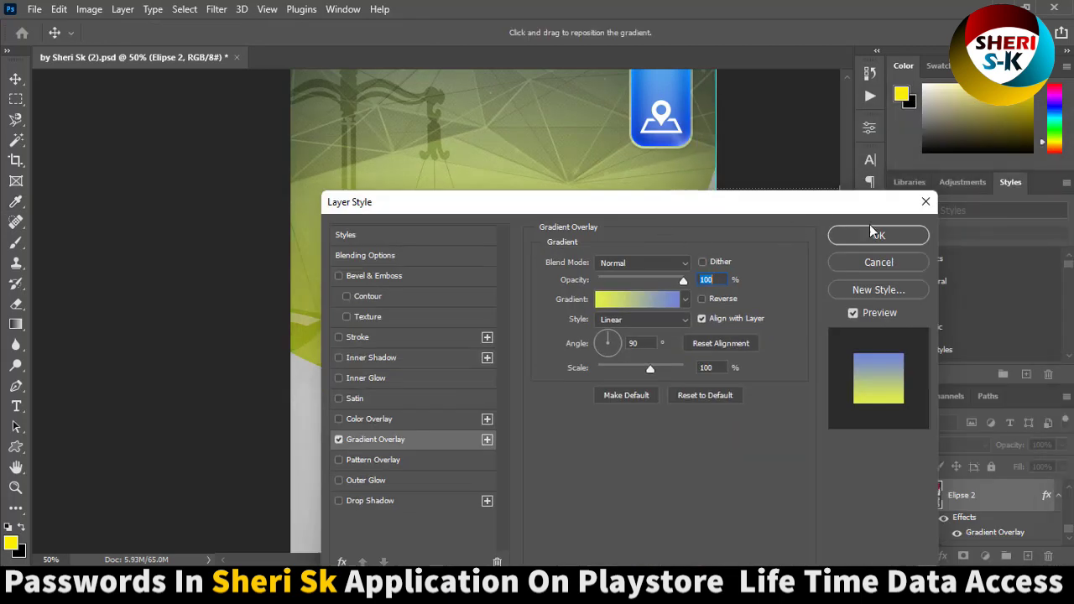
left_click(874, 235)
scroll(500, 403, "down", 3)
left_click(516, 356)
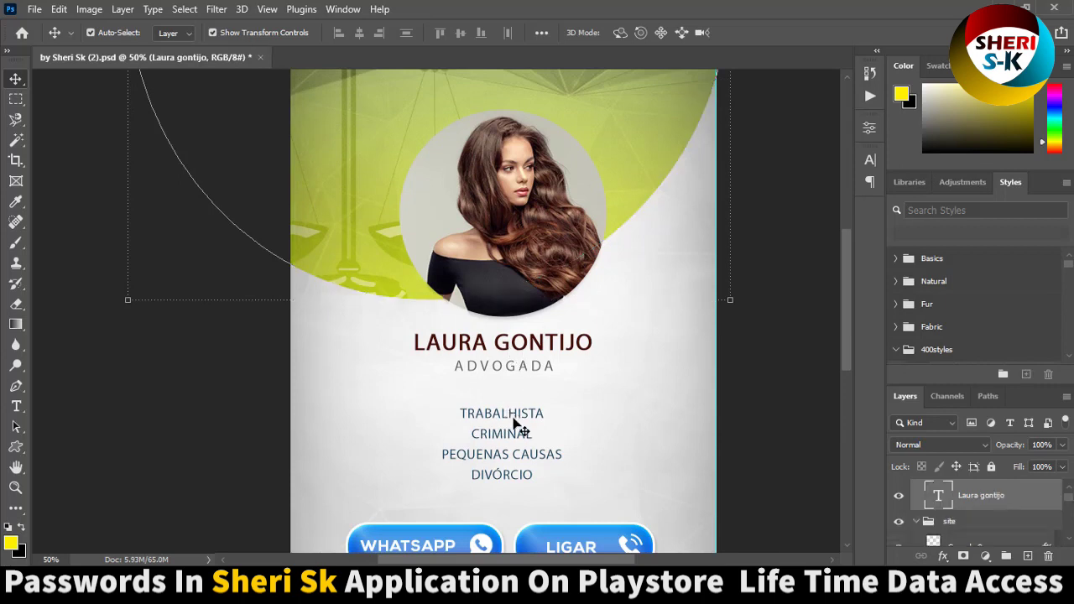
Toggle the practice-areas text off and on, zoom out, and close the card without saving.
left_click(518, 428)
left_click(898, 529)
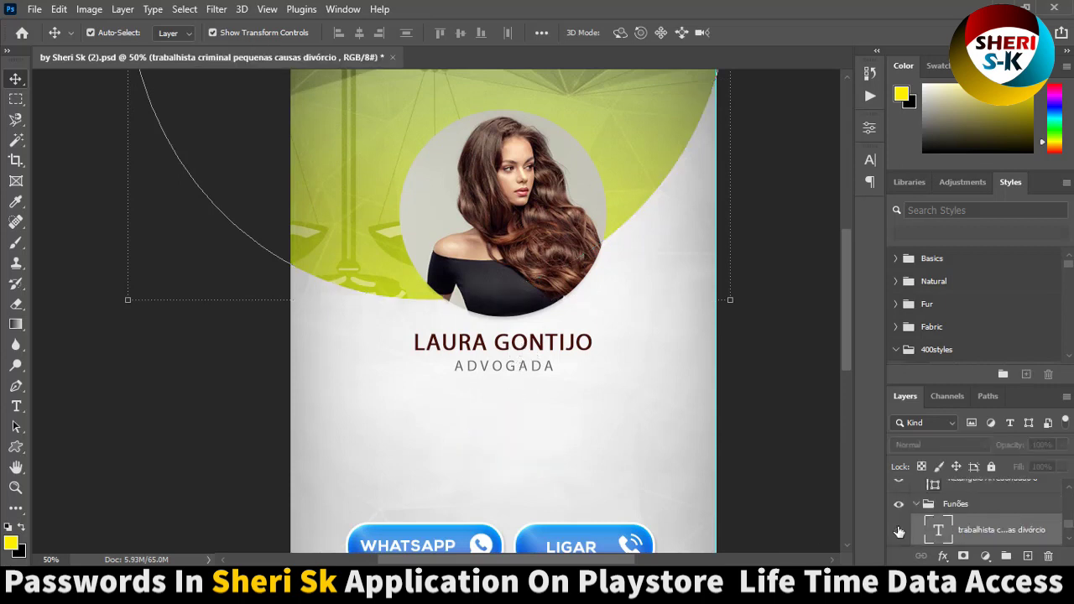
left_click(899, 504)
scroll(899, 510, "down", 2)
scroll(898, 515, "down", 1)
scroll(423, 157, "up", 2)
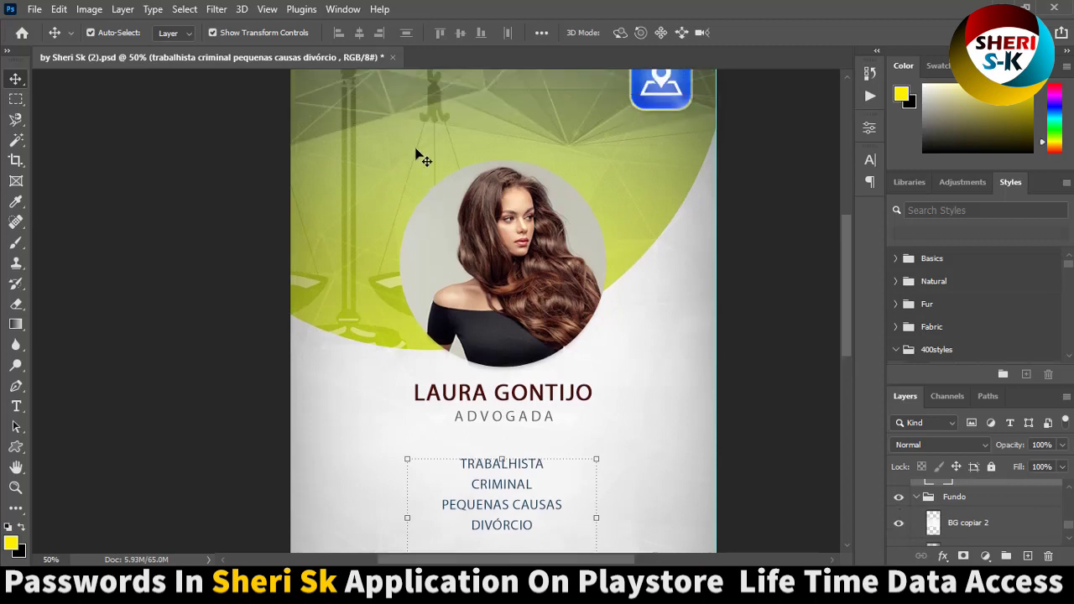
key("ctrl+minus")
key("ctrl+minus")
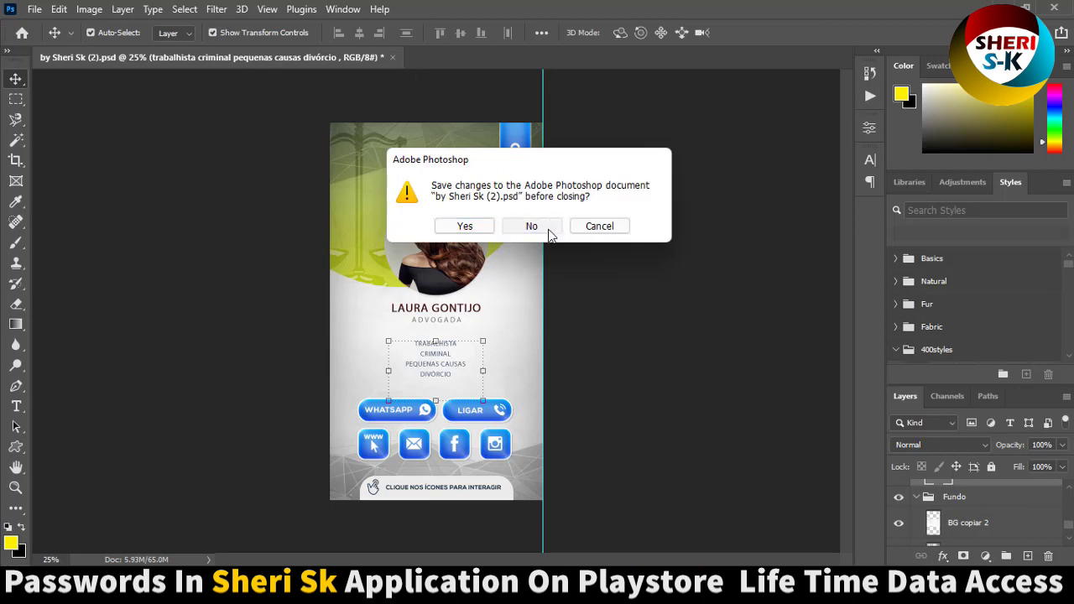
left_click(536, 227)
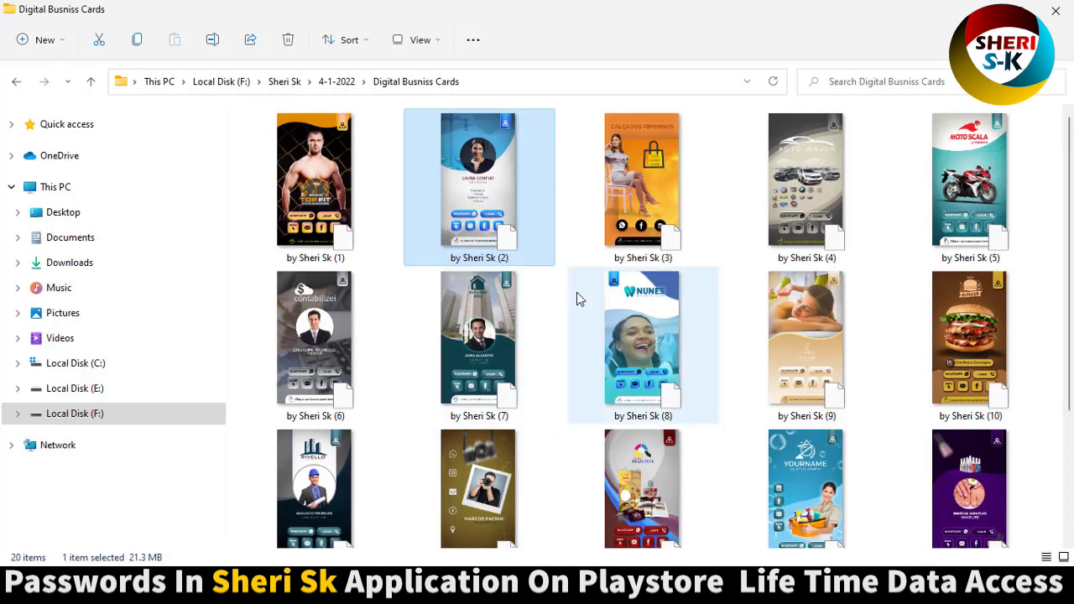
Open 'by Sheri Sk (14)', the blue YOURNAME cleaning-service card, in Photoshop.
scroll(641, 287, "down", 1)
scroll(629, 309, "down", 2)
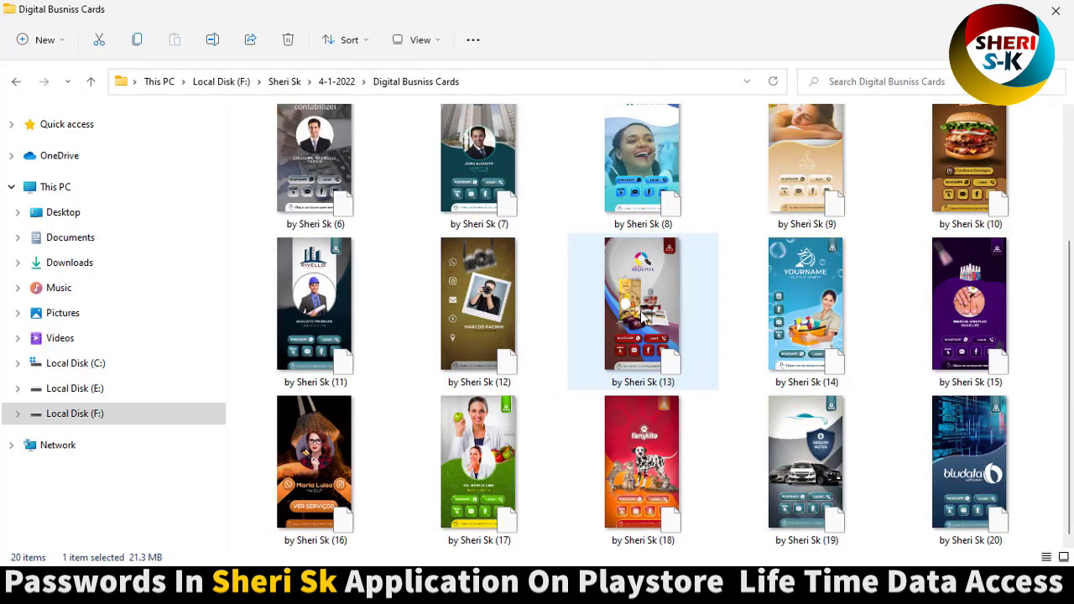
left_click(787, 326)
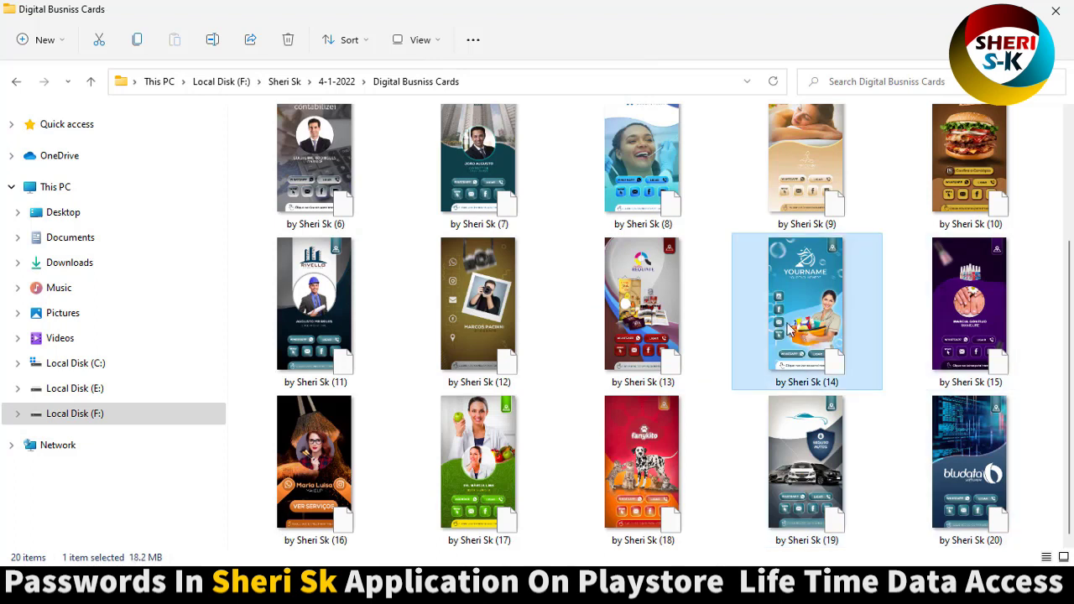
double_click(774, 310)
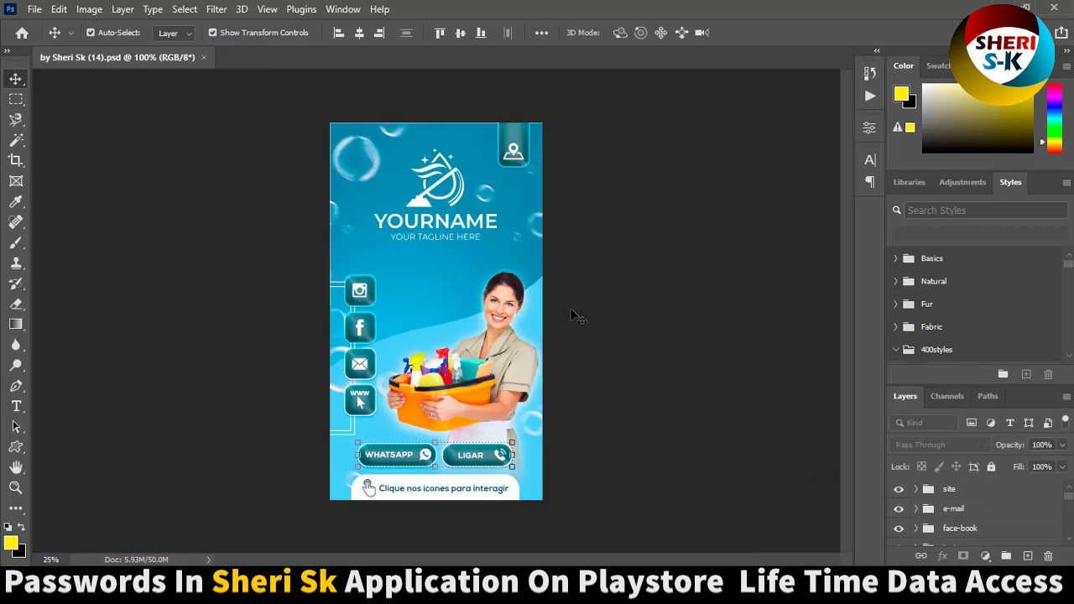
On template 14, select the woman's photo layer and try moving it up and back down.
left_click(573, 309)
left_click(360, 287)
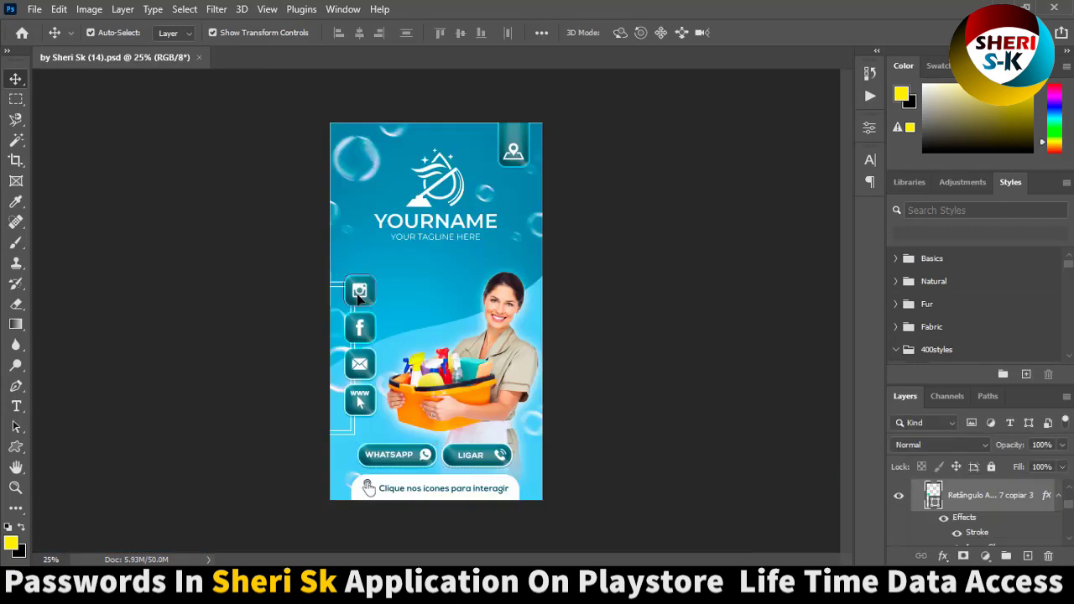
left_click(619, 390)
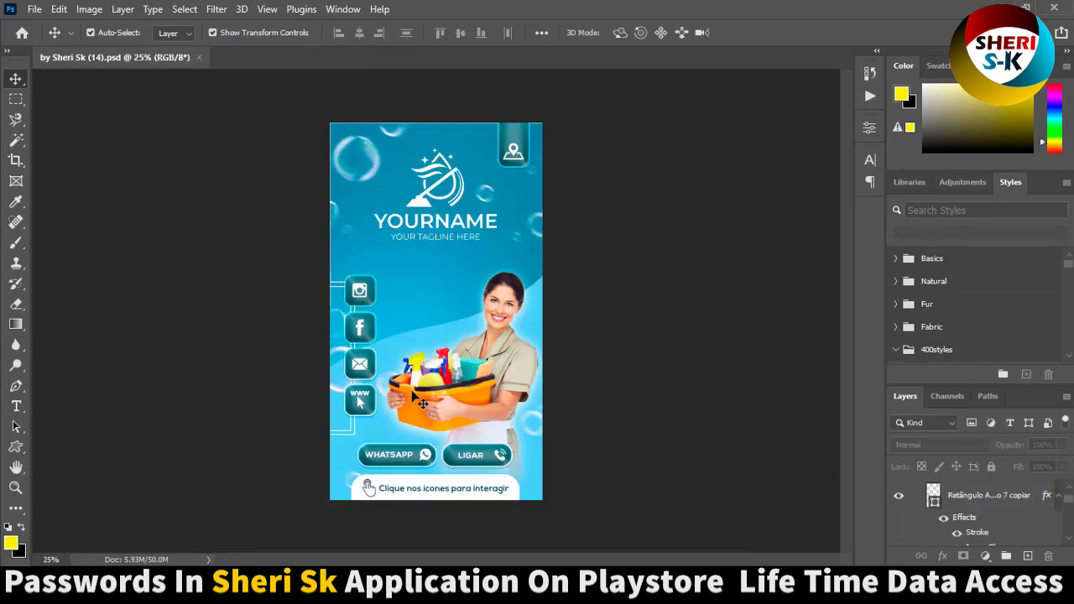
left_click(373, 404)
left_click(604, 386)
mouse_move(504, 385)
left_mouse_down()
mouse_move(472, 202)
mouse_move(483, 326)
left_mouse_up()
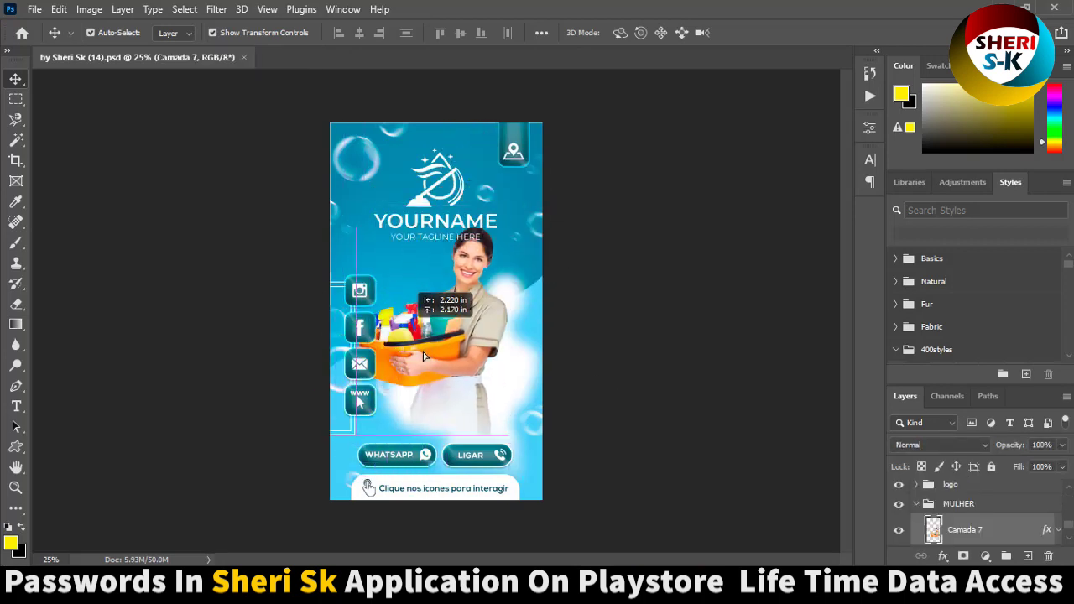
mouse_move(483, 326)
left_mouse_down()
mouse_move(505, 363)
mouse_move(494, 358)
left_mouse_up()
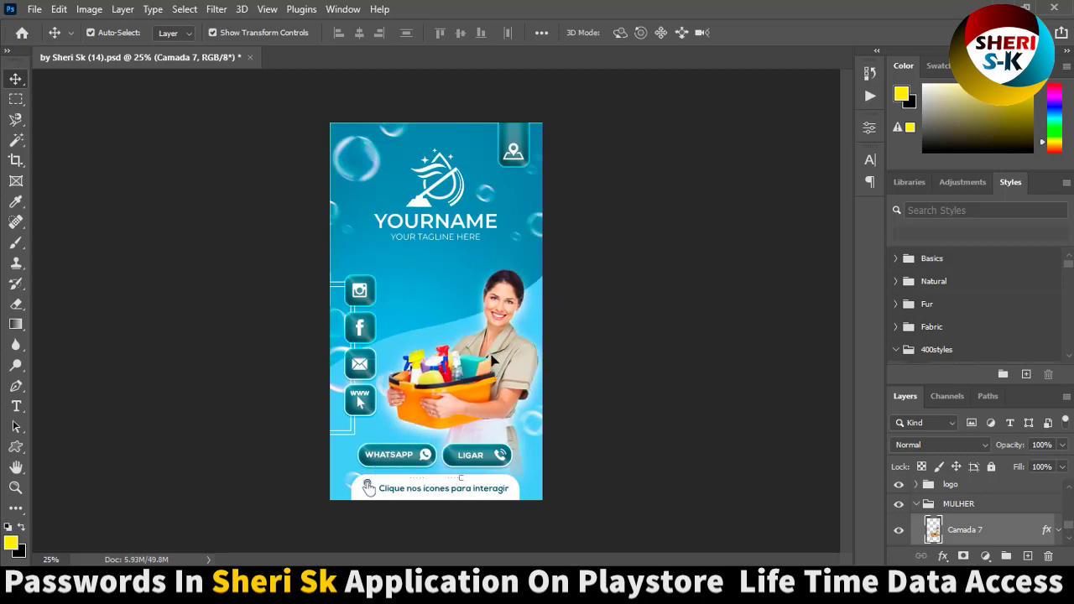
Close template 14 without saving and open the Rivello template 'by Sheri Sk (11)'.
left_click(249, 57)
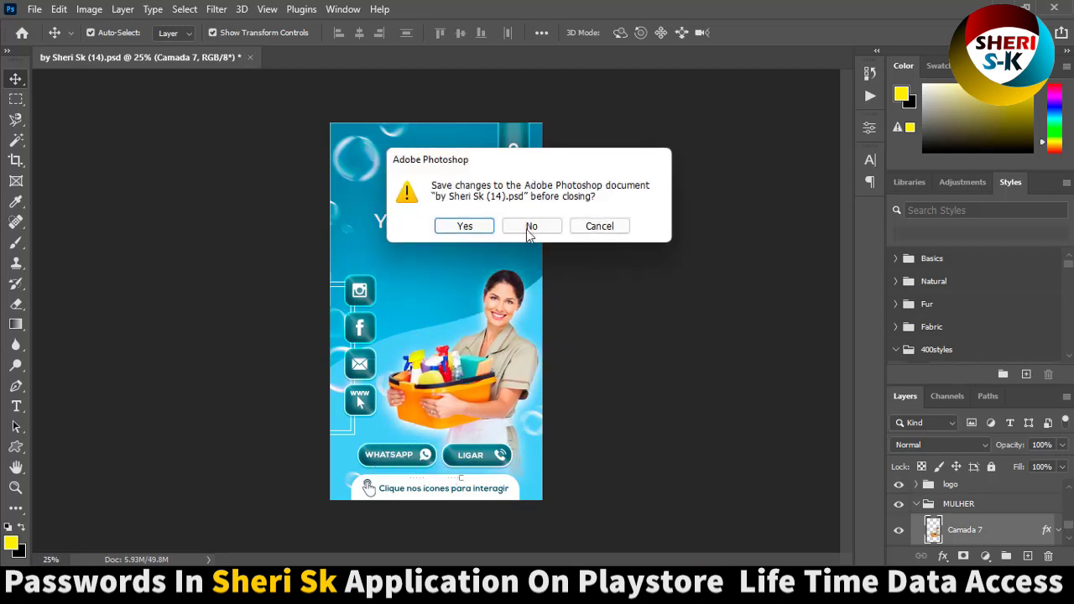
left_click(528, 227)
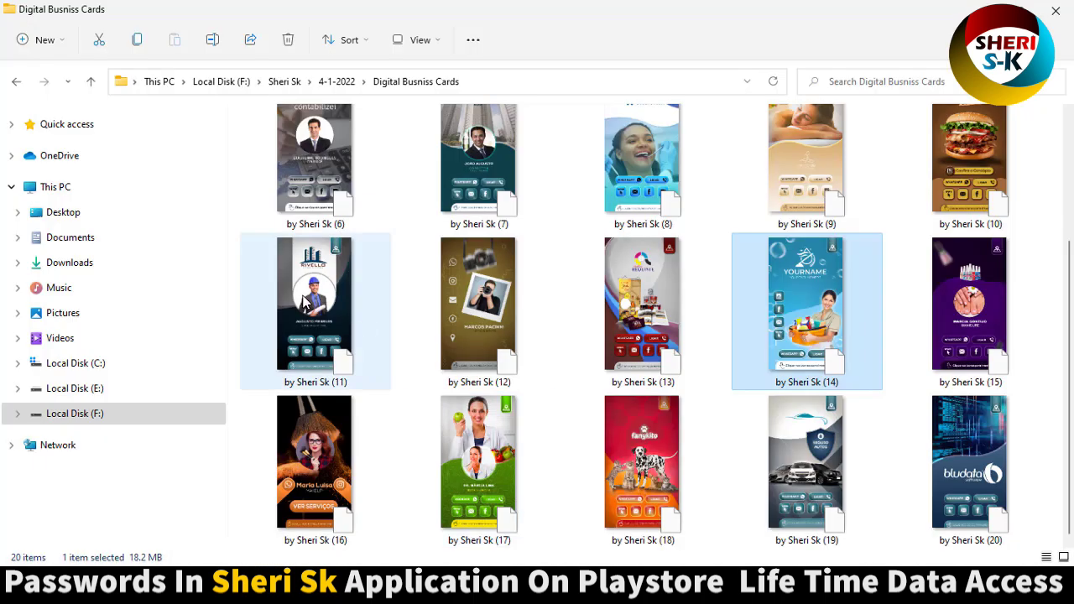
left_click(306, 300)
double_click(310, 298)
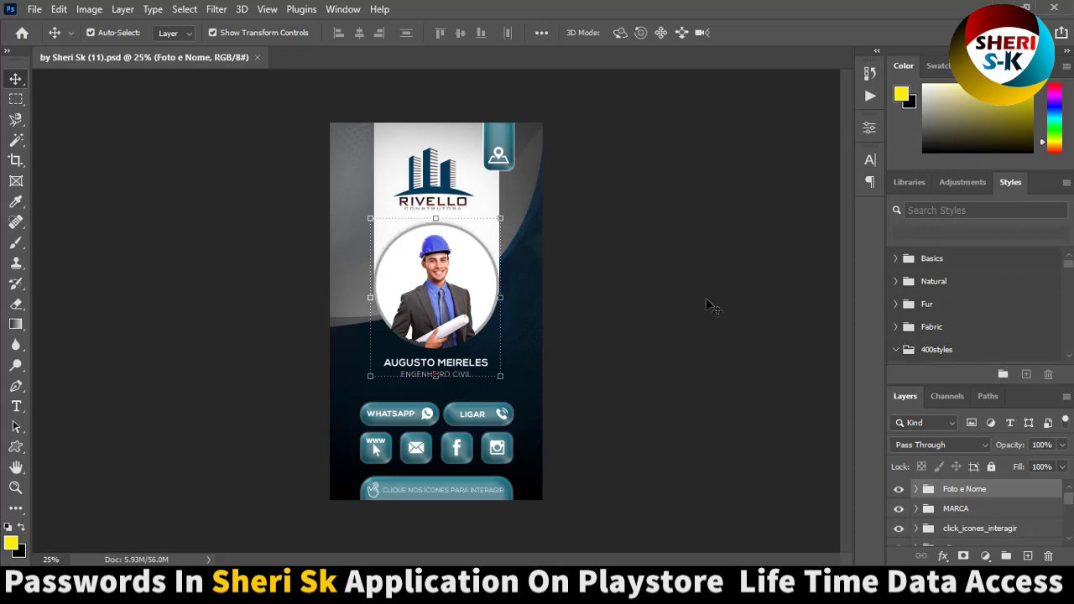
Trial-move the Rivello portrait circle and logo, transform the logo, then close without saving.
left_click_drag(436, 291, 453, 293)
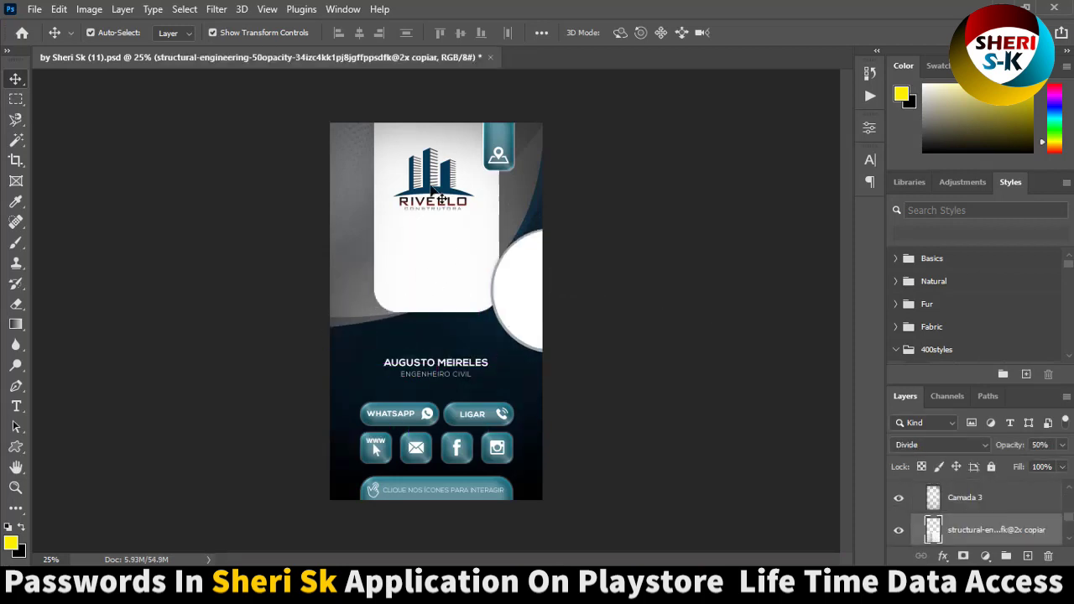
left_click_drag(433, 193, 498, 274)
key("ctrl+t")
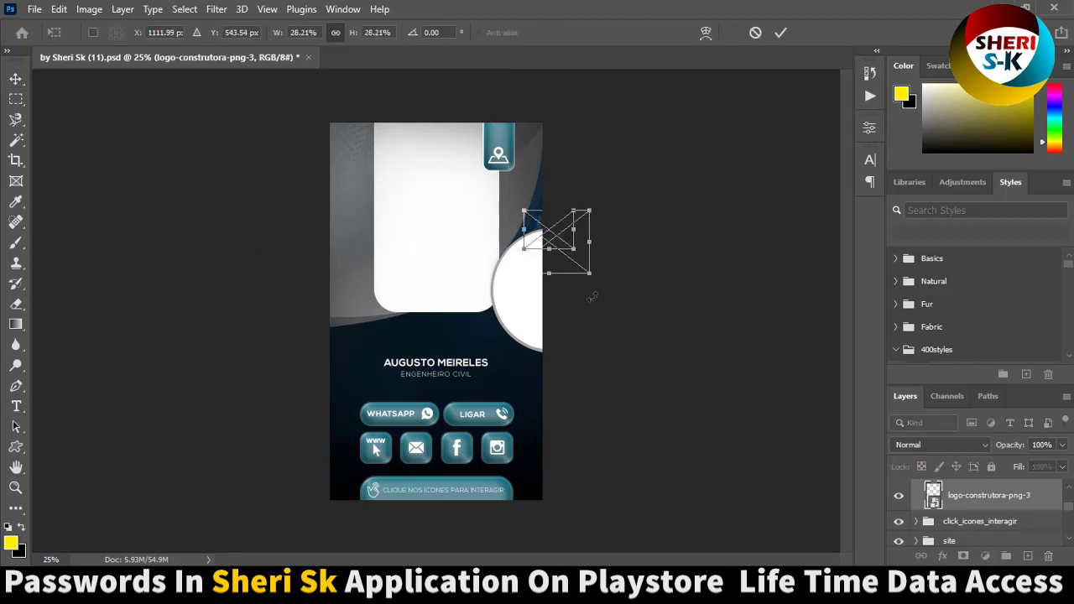
key("Return")
left_click(308, 58)
left_click(529, 225)
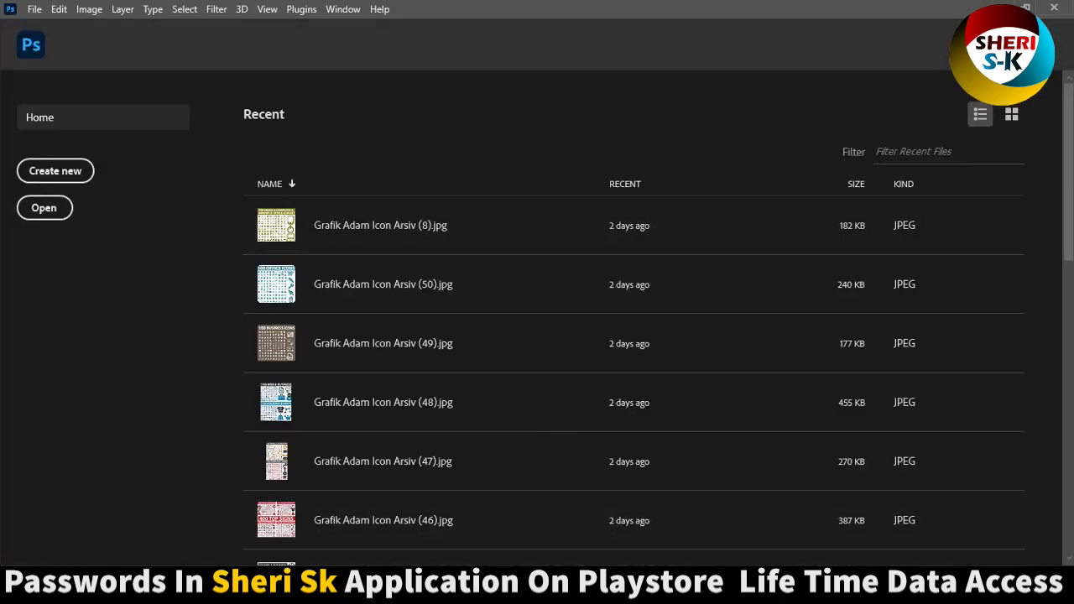
scroll(654, 312, "up", 2)
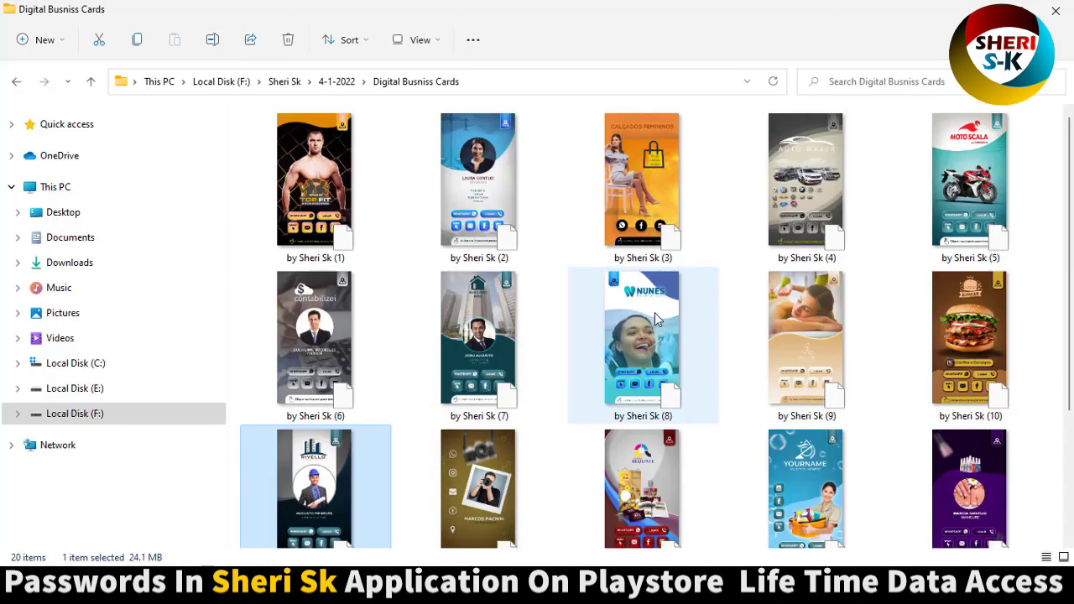